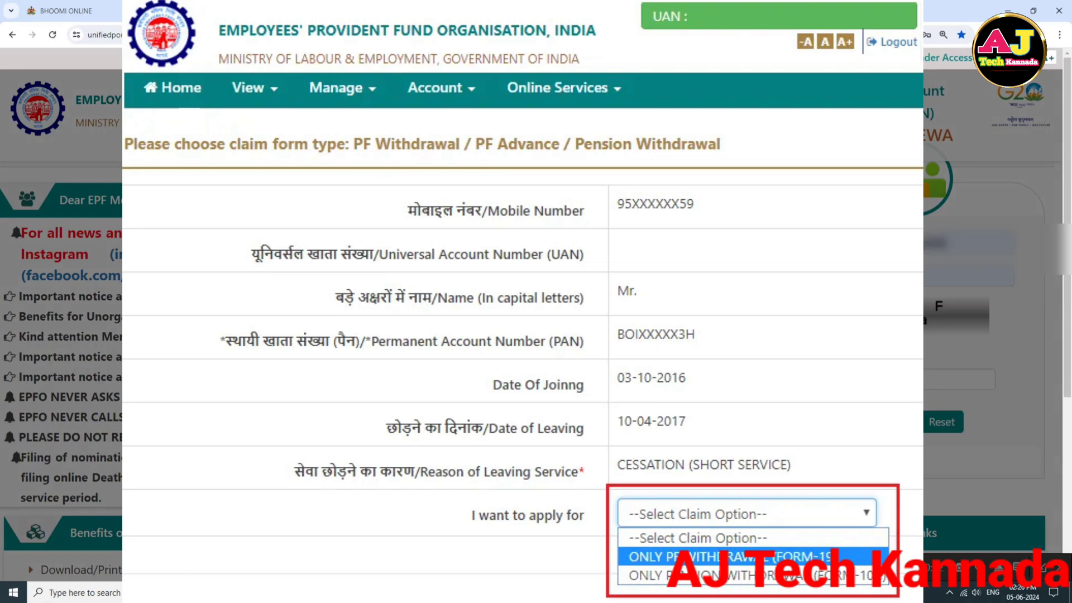
Step: Close the claim-form preview and put the cursor in the Member e-SEWA UAN field
left_click(748, 425)
left_click(969, 248)
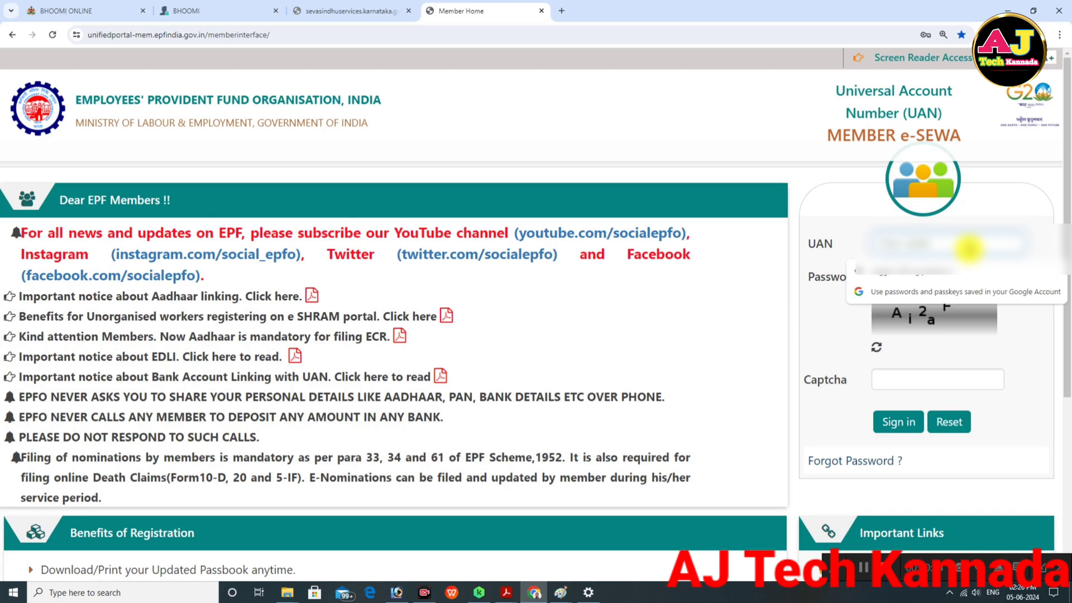
Step: Attempt a first sign-in, then dismiss the failed-login alert and password manager prompt
type("1011")
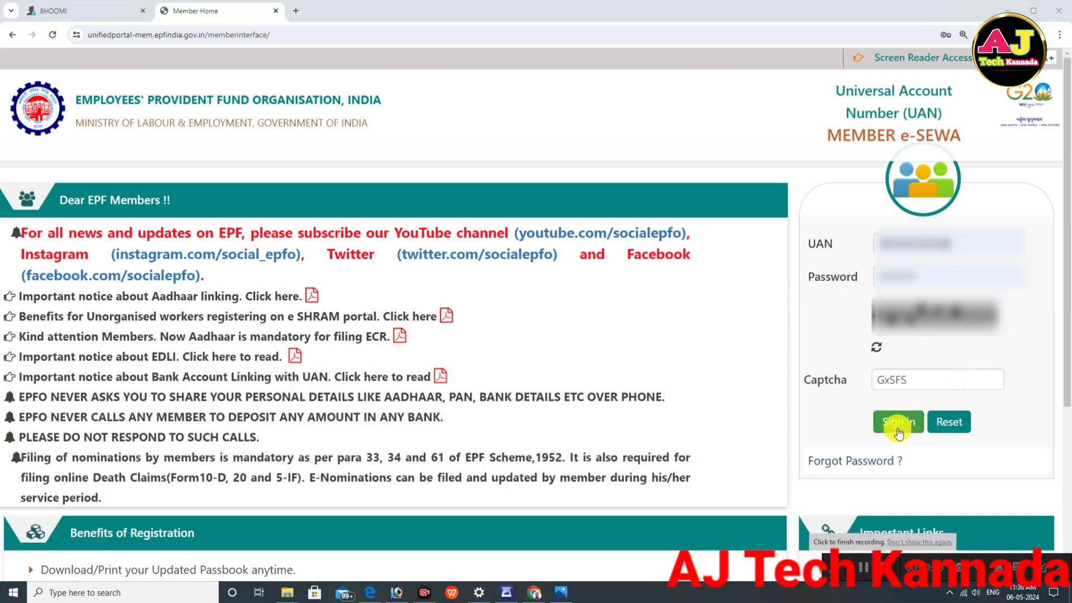
left_click(894, 422)
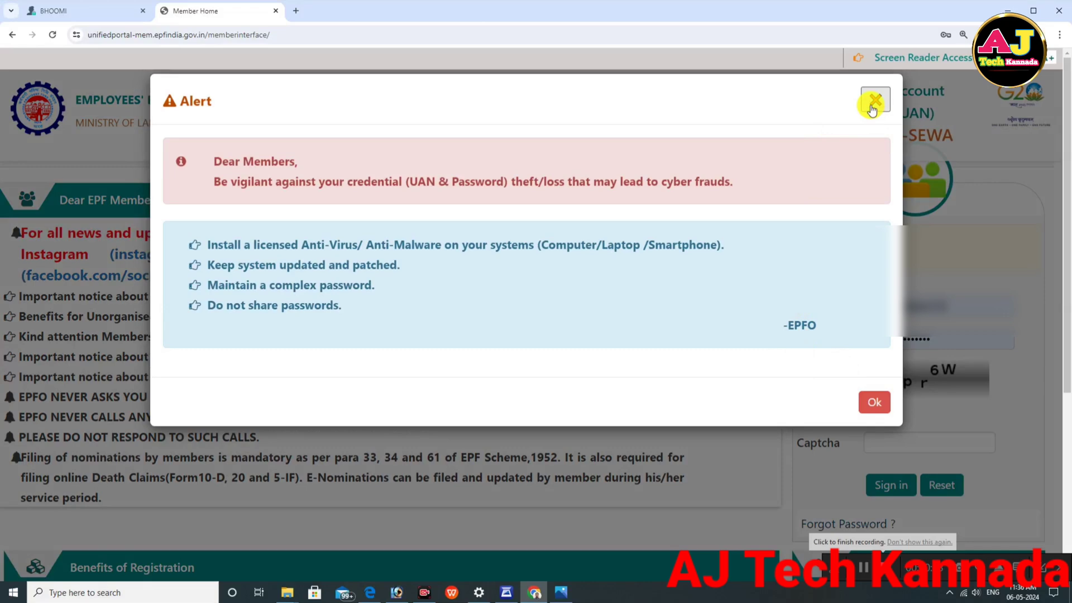
left_click(875, 101)
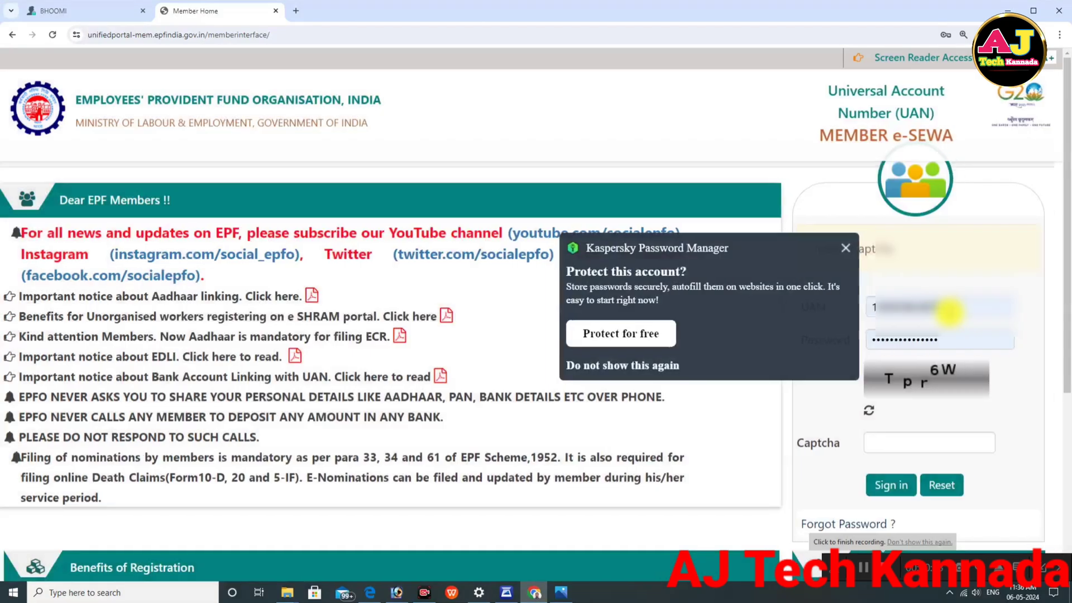
left_click(846, 248)
Step: Fill UAN and password from the saved login, enter captcha Tpr6W, and sign in
left_click(977, 311)
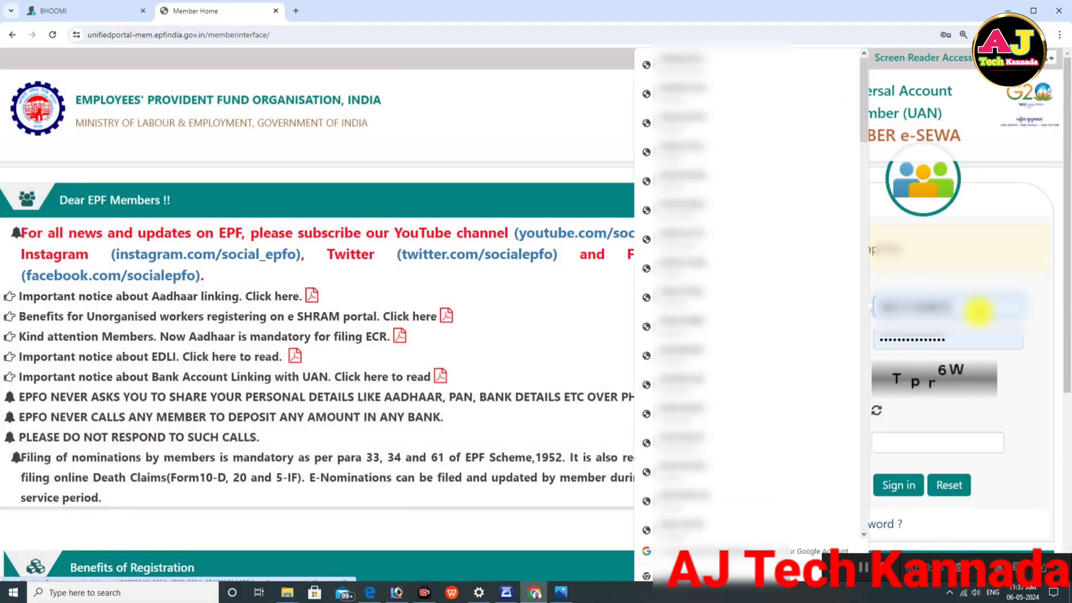
key("BackSpace")
key("BackSpace")
key("BackSpace")
key("BackSpace")
key("BackSpace")
key("BackSpace")
left_click(928, 342)
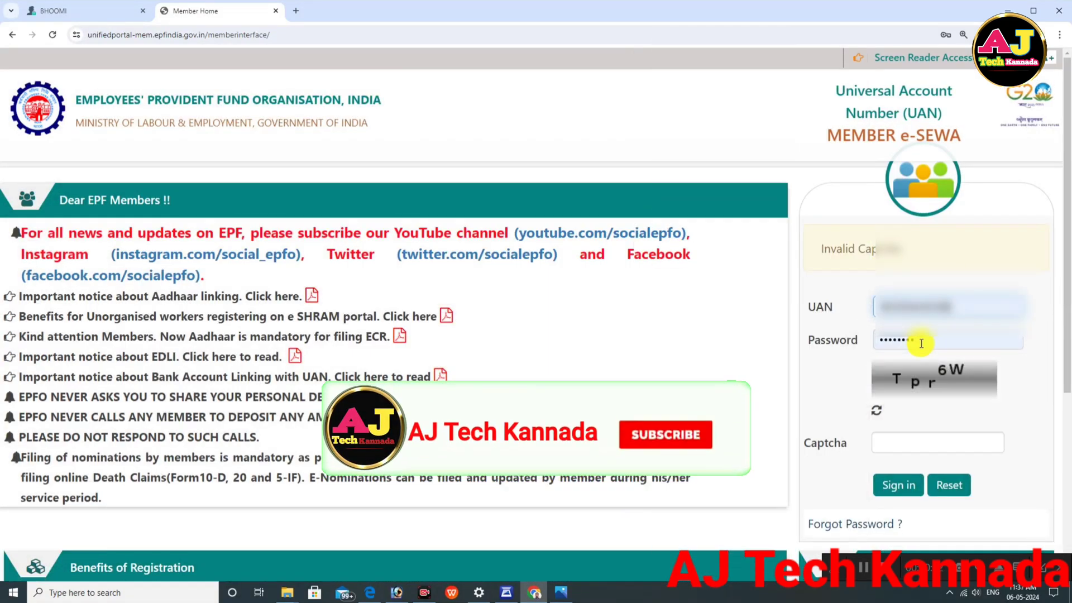
left_click(894, 442)
type("T")
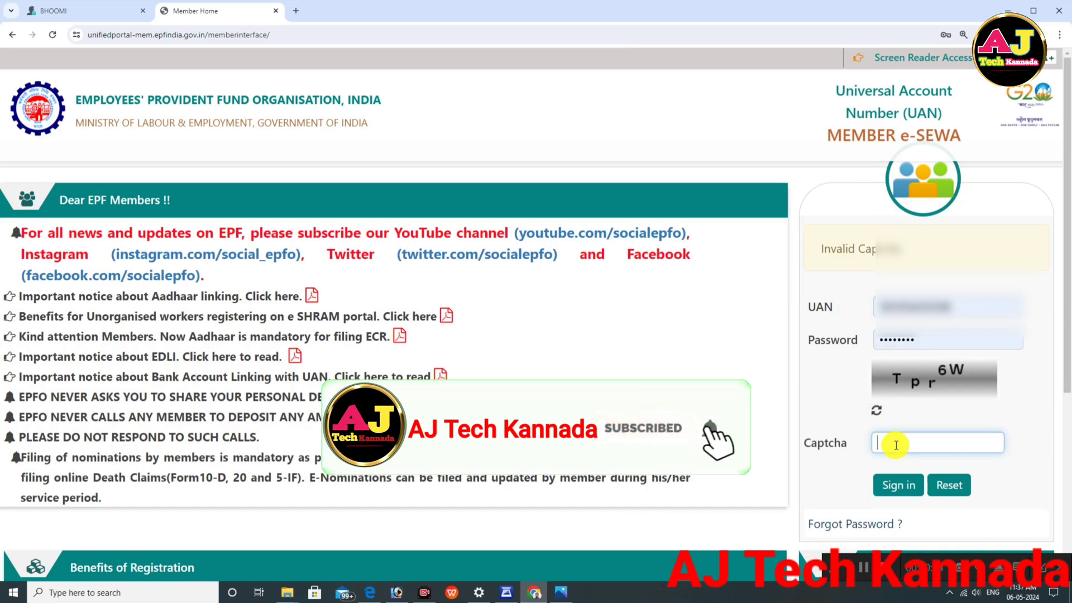
type("p")
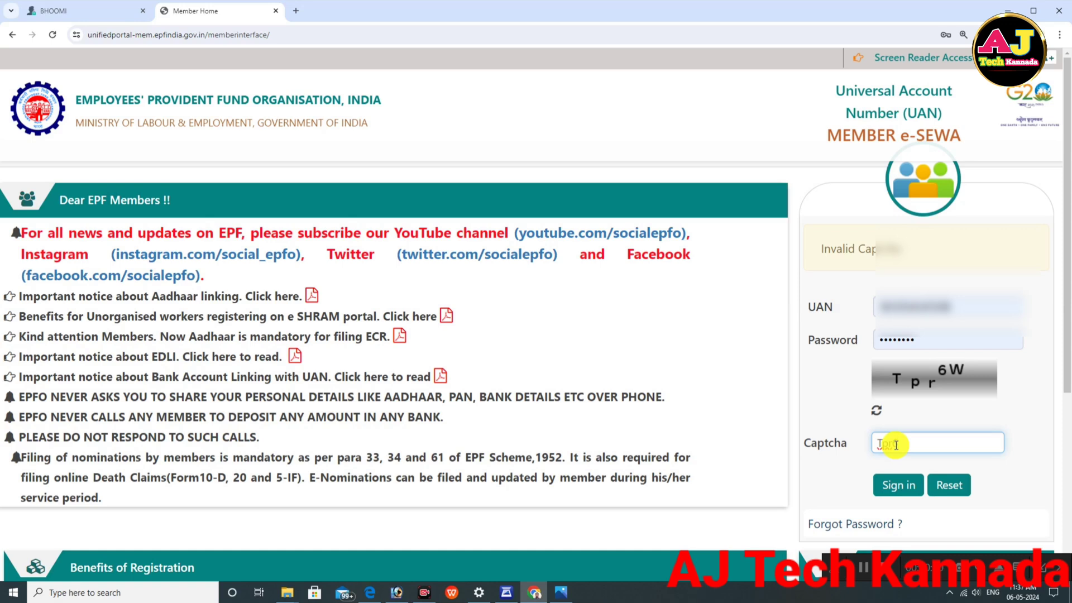
type("r6W")
left_click(896, 484)
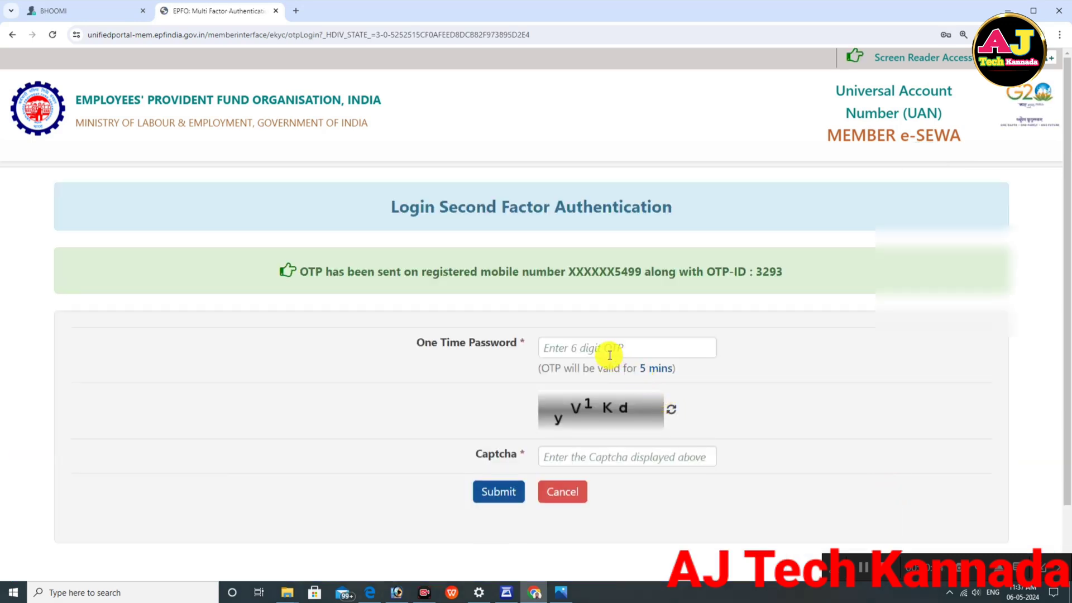
Step: Enter the 6-digit OTP and captcha yV1Kd and submit the verification
left_click(579, 350)
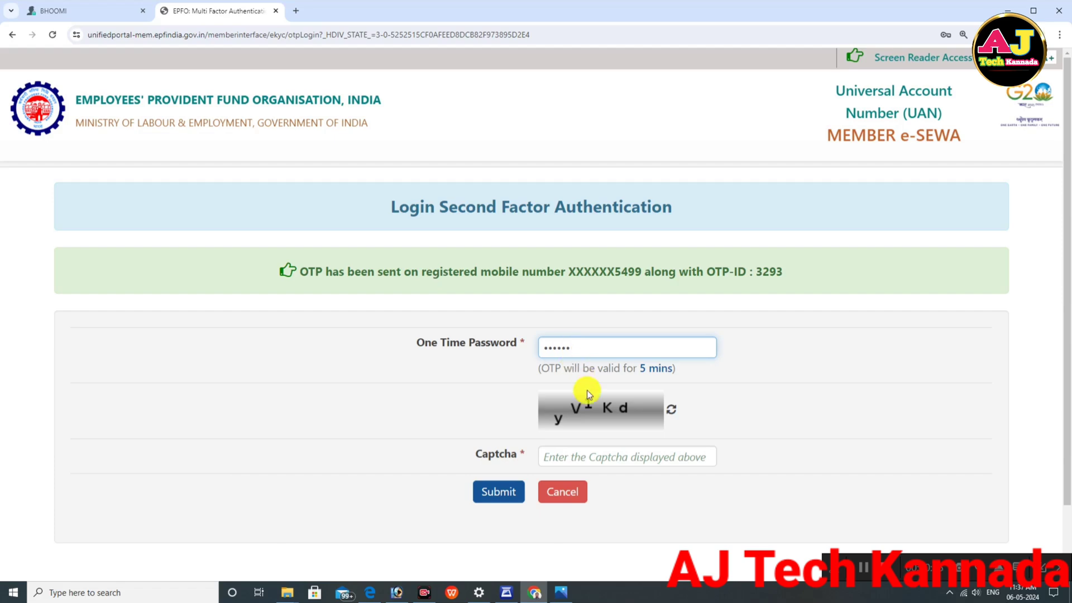
left_click(562, 460)
type("y")
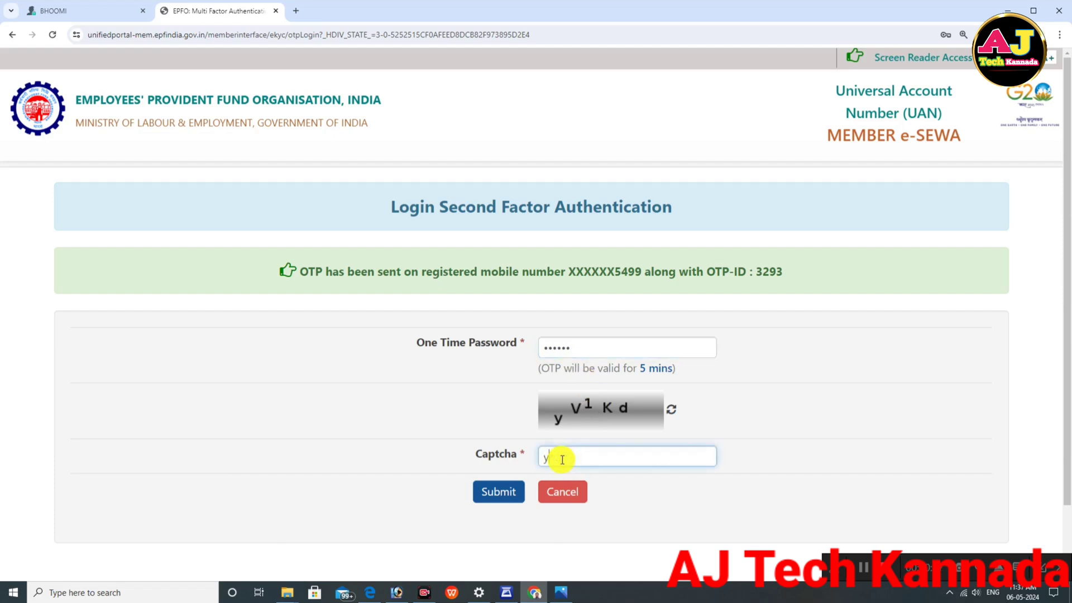
type("V1Kd")
left_click(498, 492)
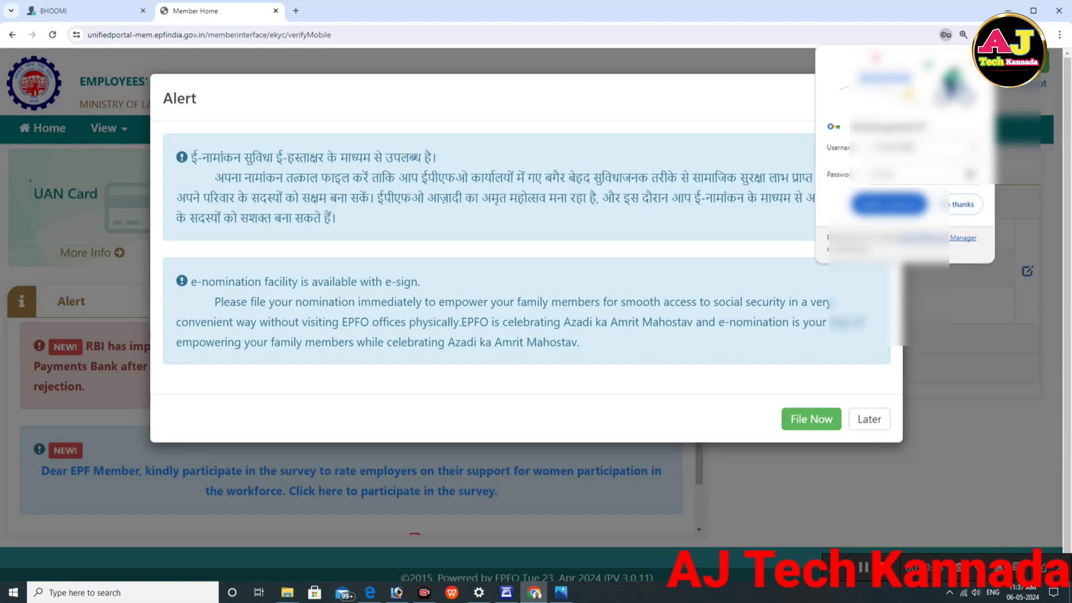
Step: Postpone the e-nomination alert and review PAN, Bank and Aadhaar status under Manage > KYC
left_click(870, 424)
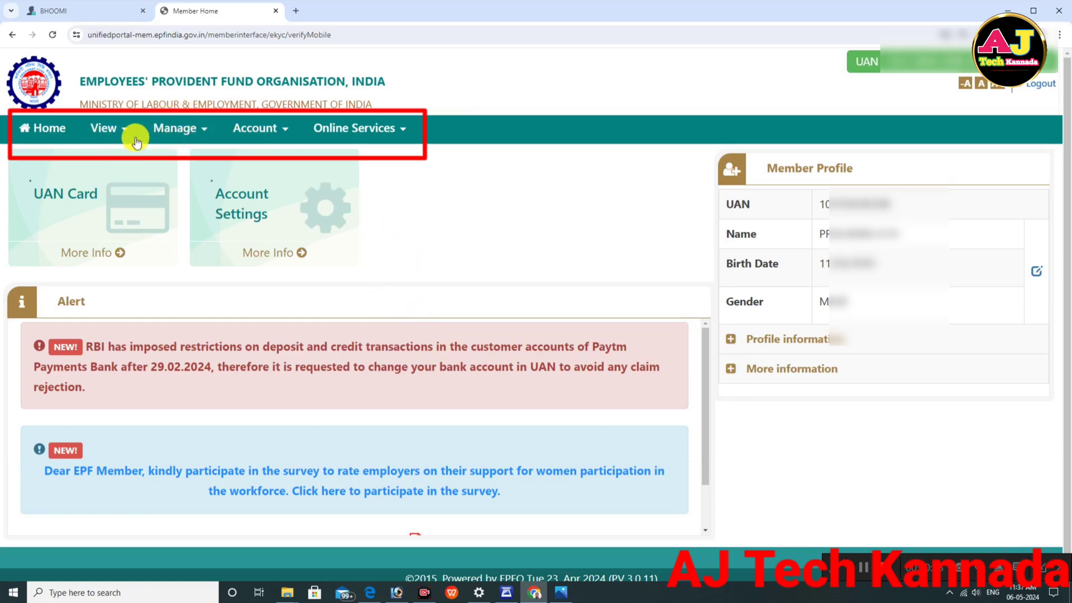
left_click(191, 133)
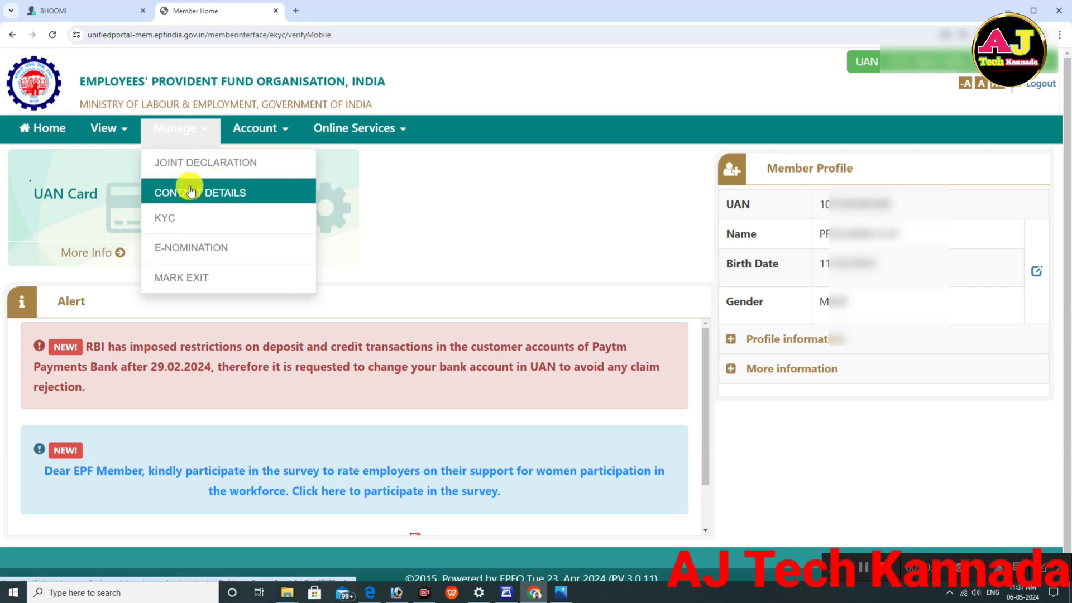
left_click(170, 229)
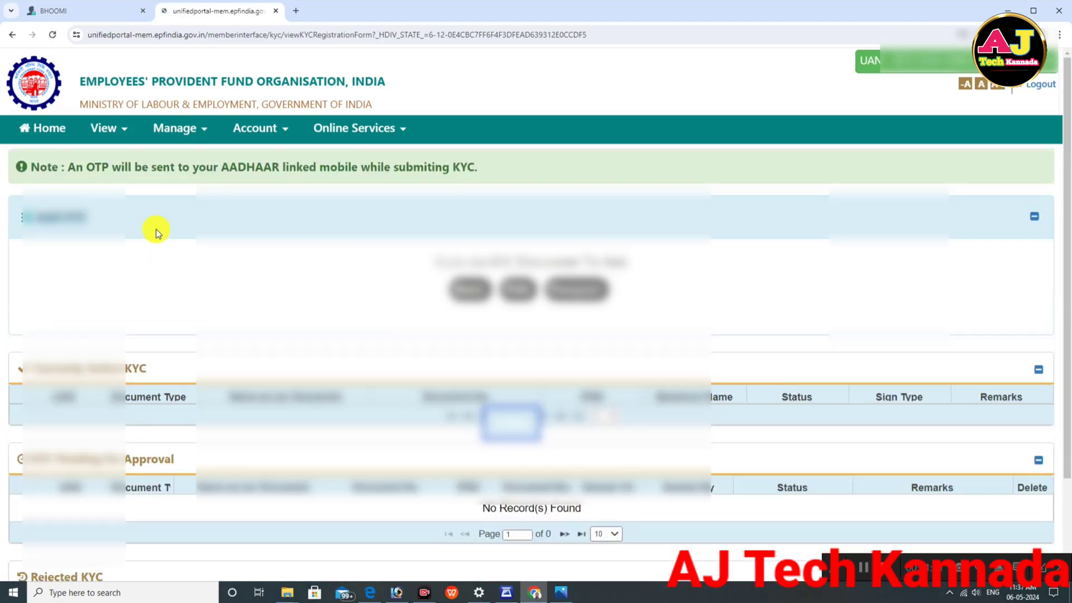
scroll(725, 282, "down", 3)
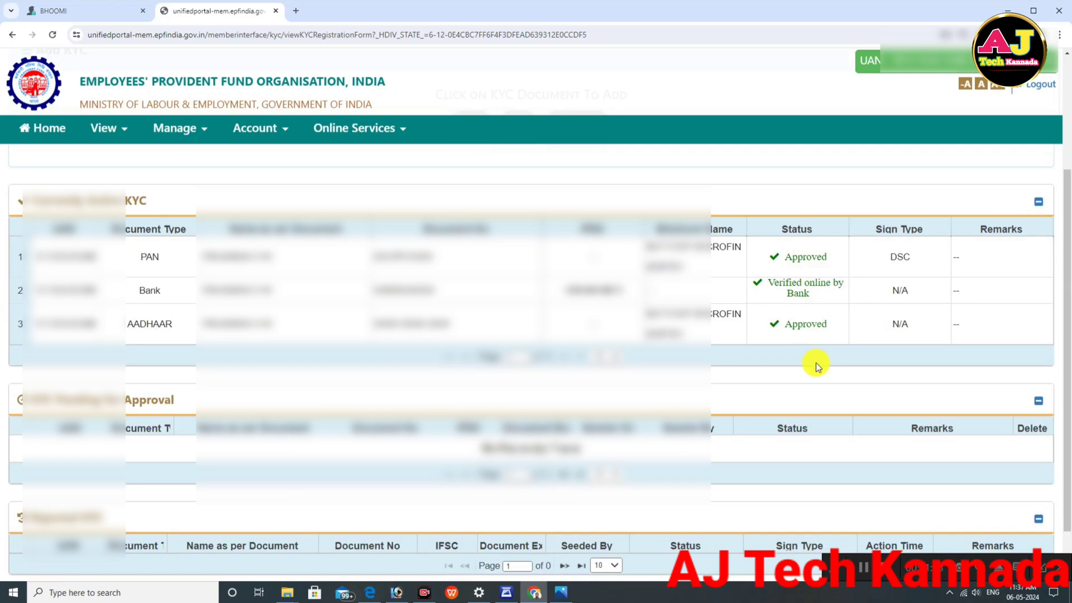
scroll(816, 363, "down", 1)
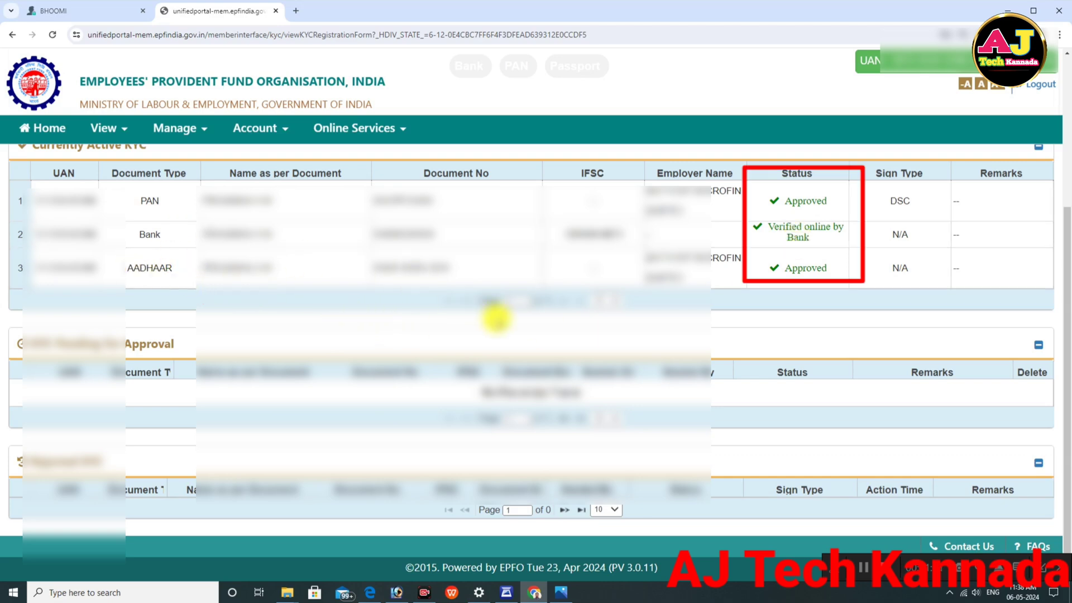
scroll(494, 313, "up", 4)
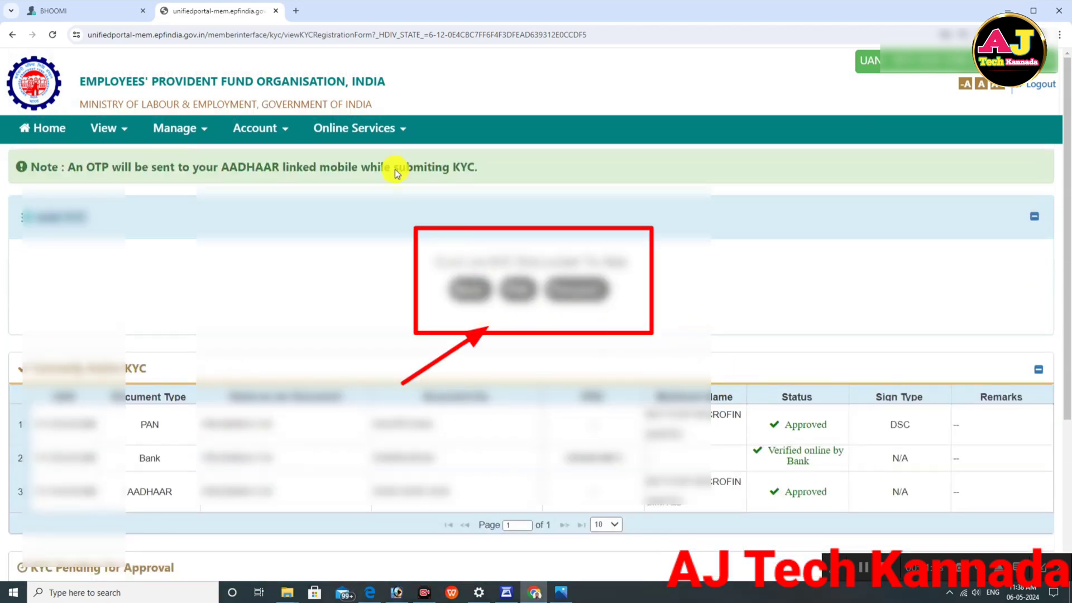
Step: Open View > Passbook and sign in with captcha ex4ch to see the 60,840 balance
left_click(111, 132)
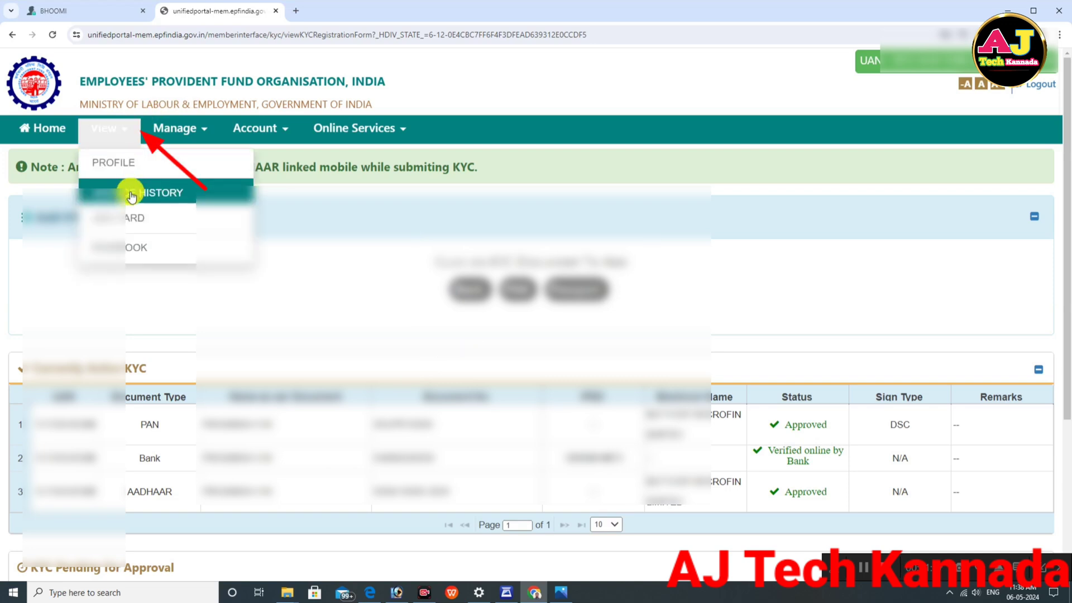
left_click(124, 253)
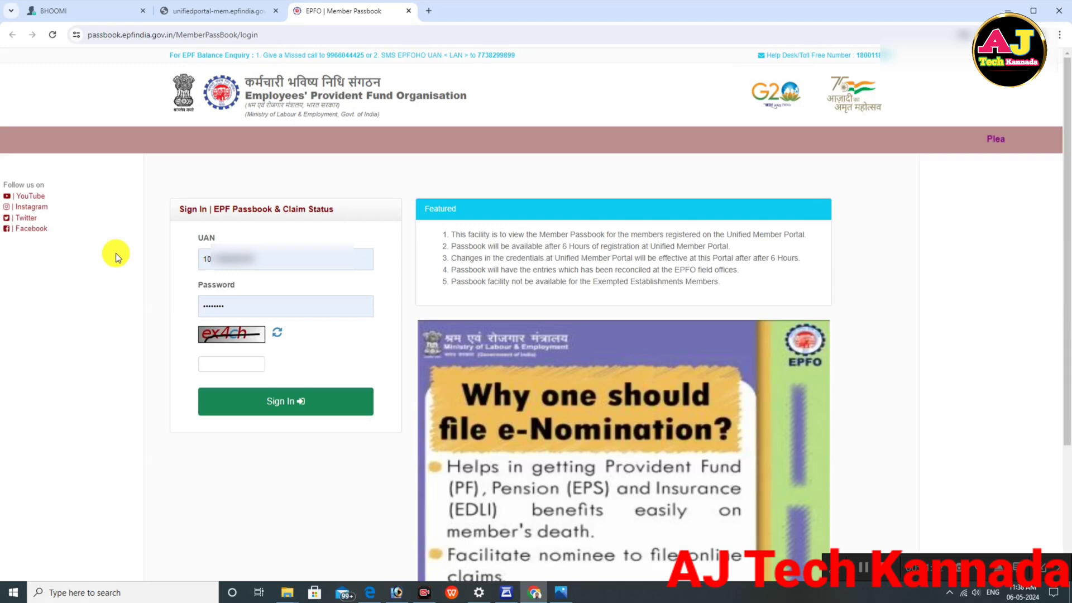
left_click(222, 366)
type("ex4ch")
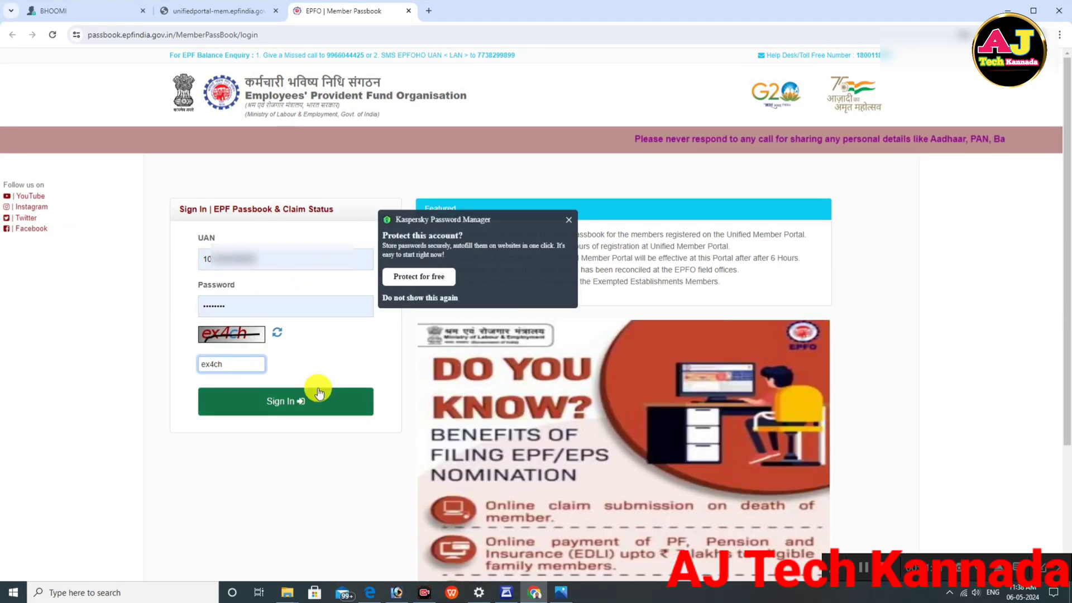
left_click(279, 402)
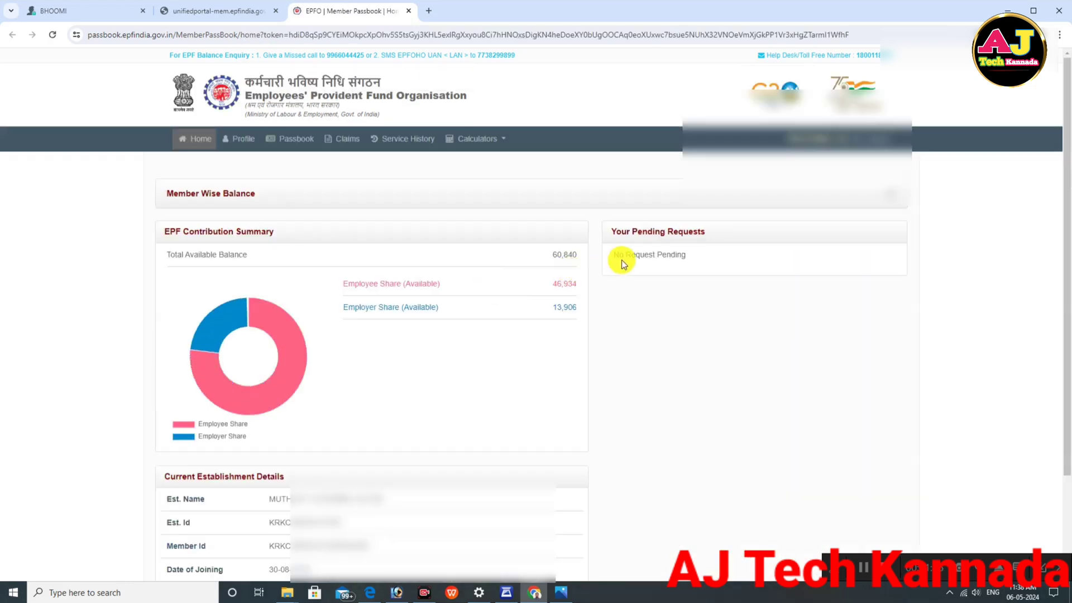
Step: Review the 2021 passbook contributions and highlight the closing balance figures 46,934 and 13,906
left_click(299, 141)
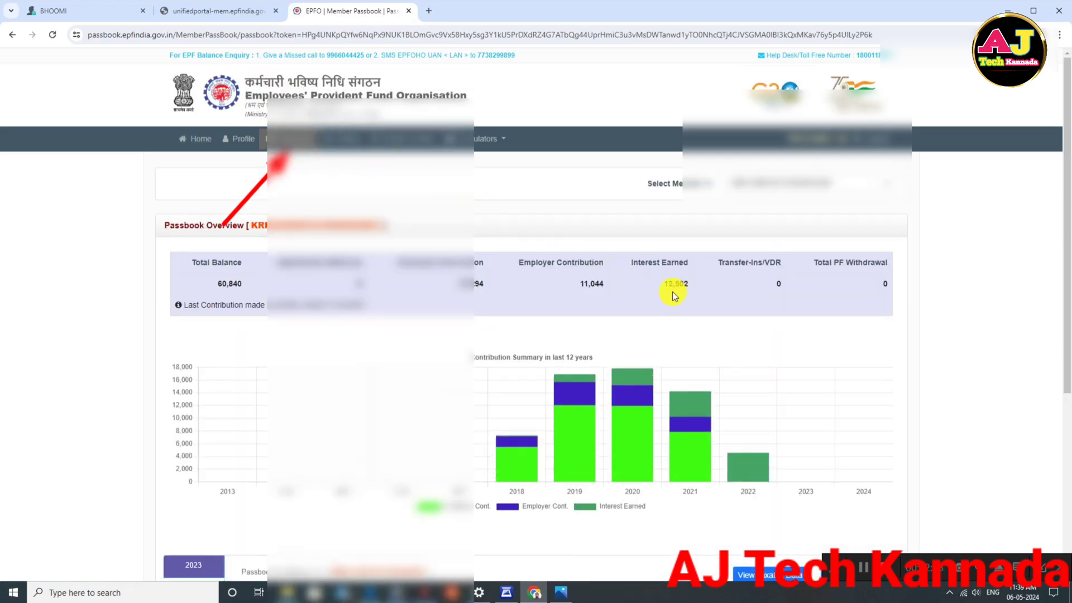
scroll(672, 291, "down", 4)
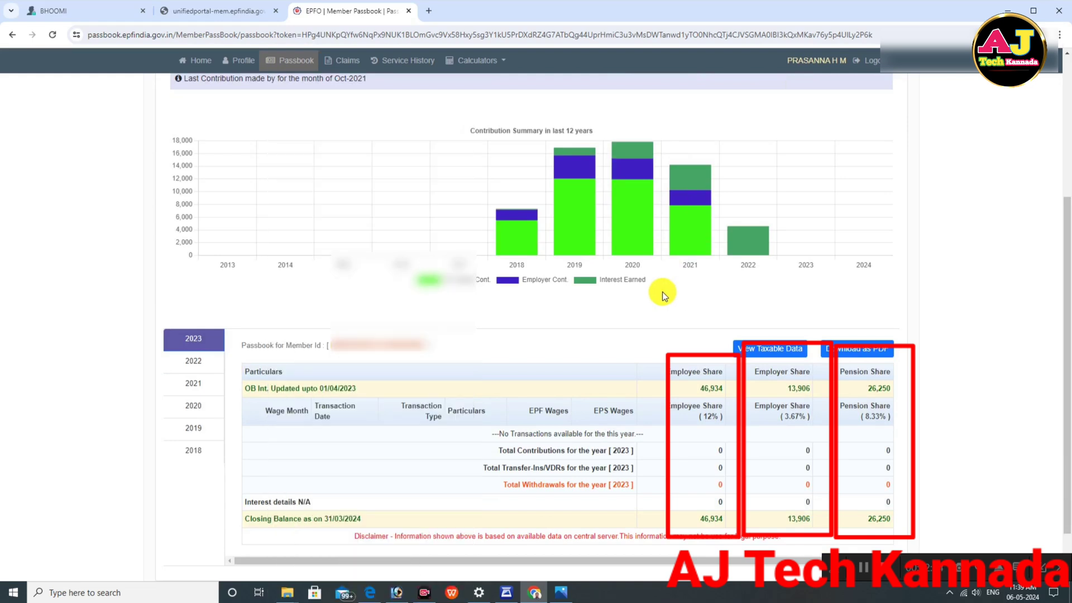
scroll(796, 310, "down", 2)
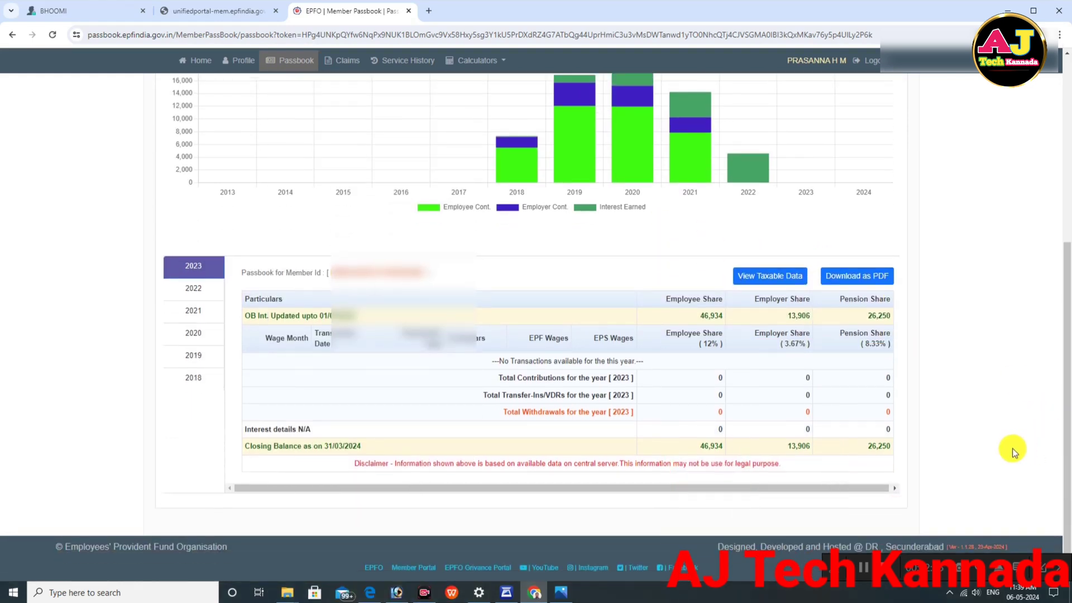
left_click_drag(700, 450, 893, 452)
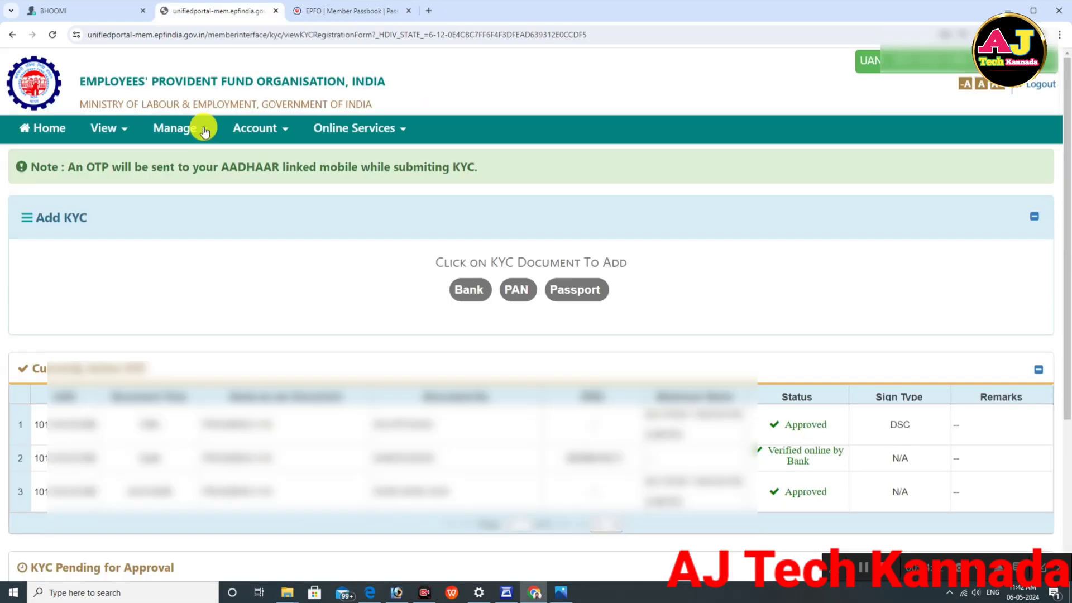
Step: Check the Mark Exit record, then view Service History showing exit on 24/09/2021
left_click(205, 131)
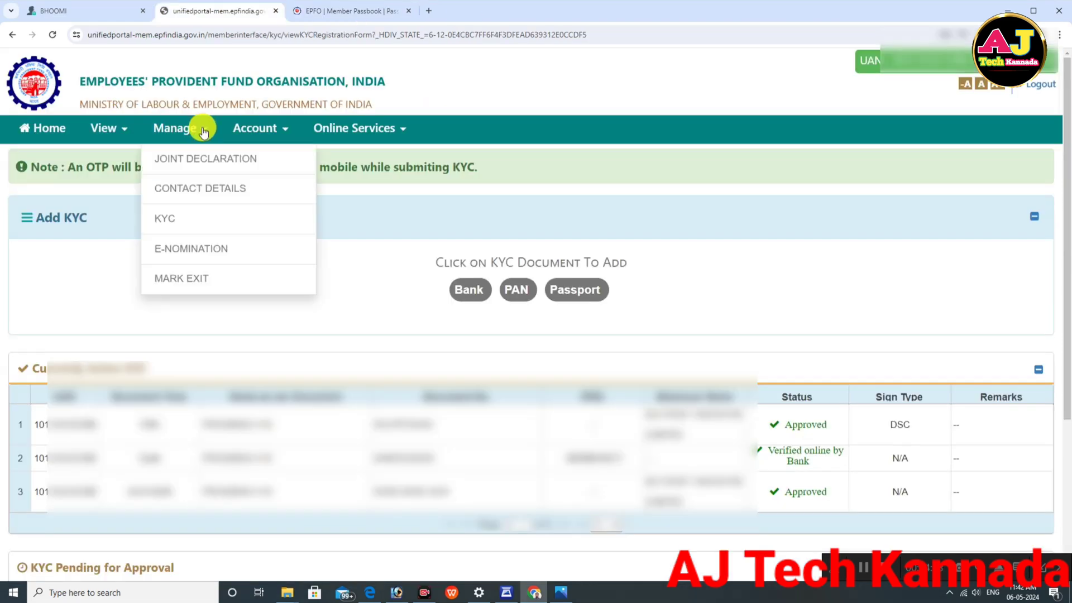
left_click(183, 284)
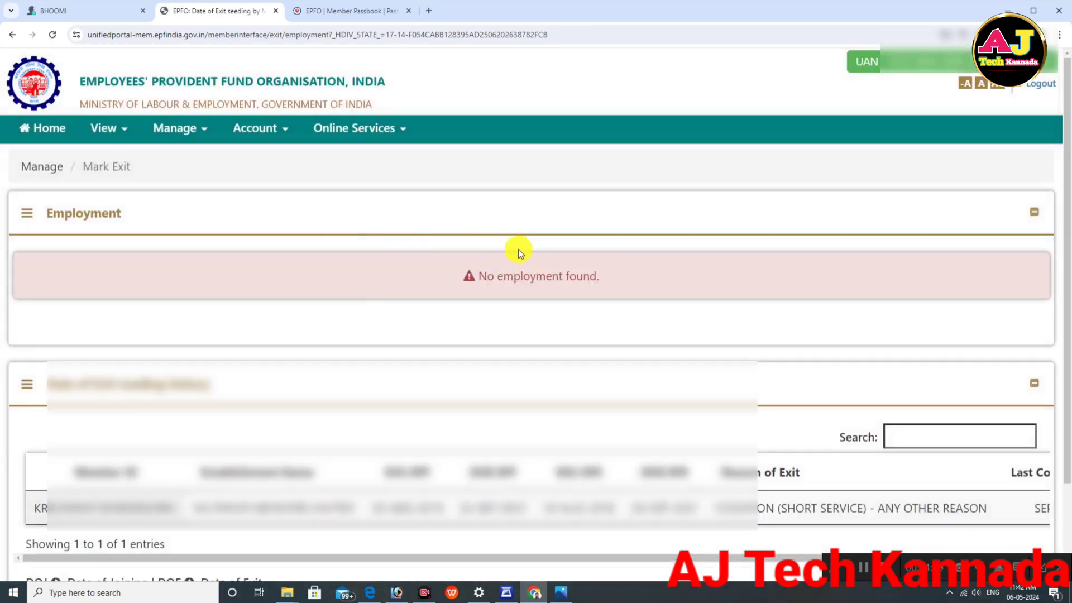
scroll(445, 206, "down", 1)
scroll(445, 206, "down", 2)
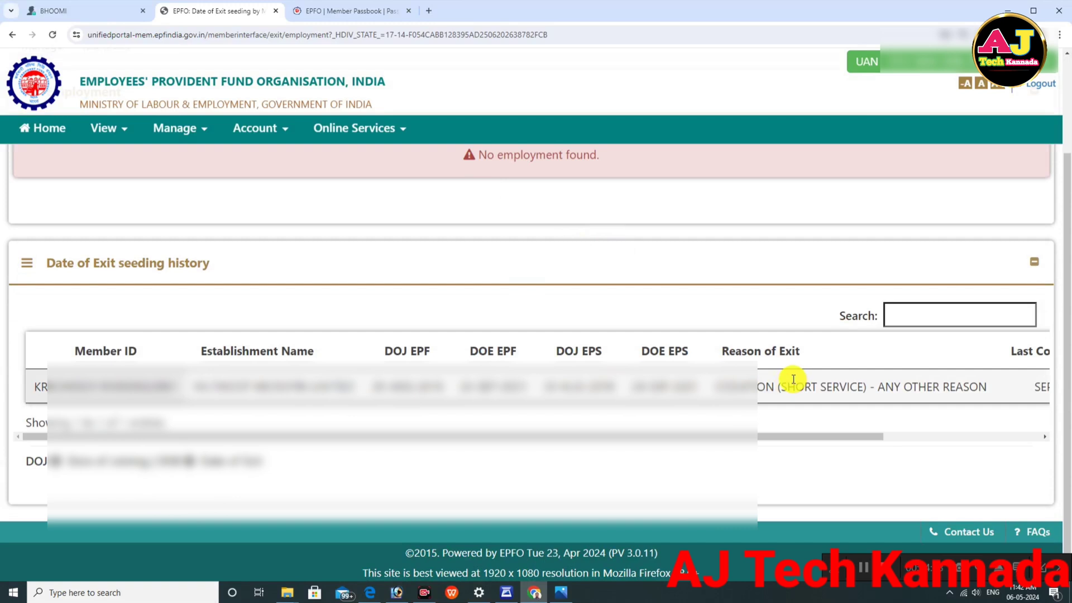
scroll(568, 386, "up", 2)
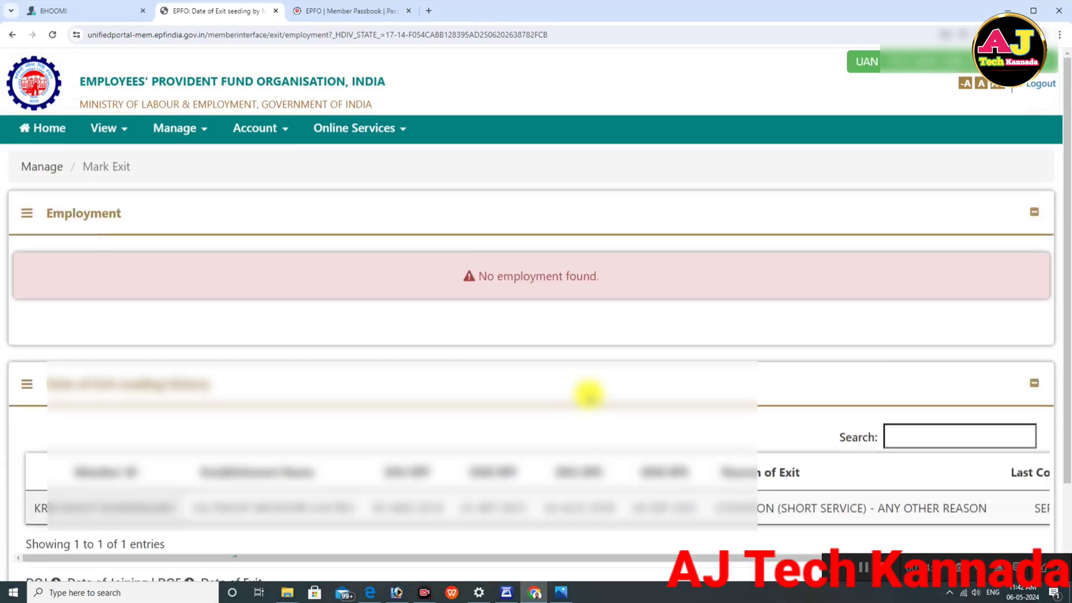
left_click(109, 129)
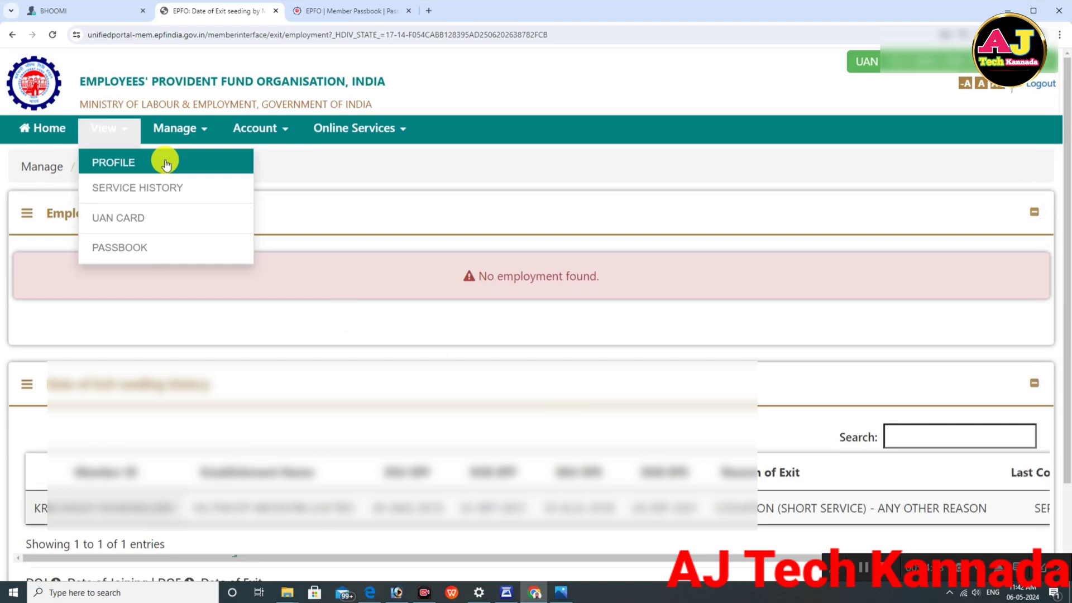
left_click(120, 196)
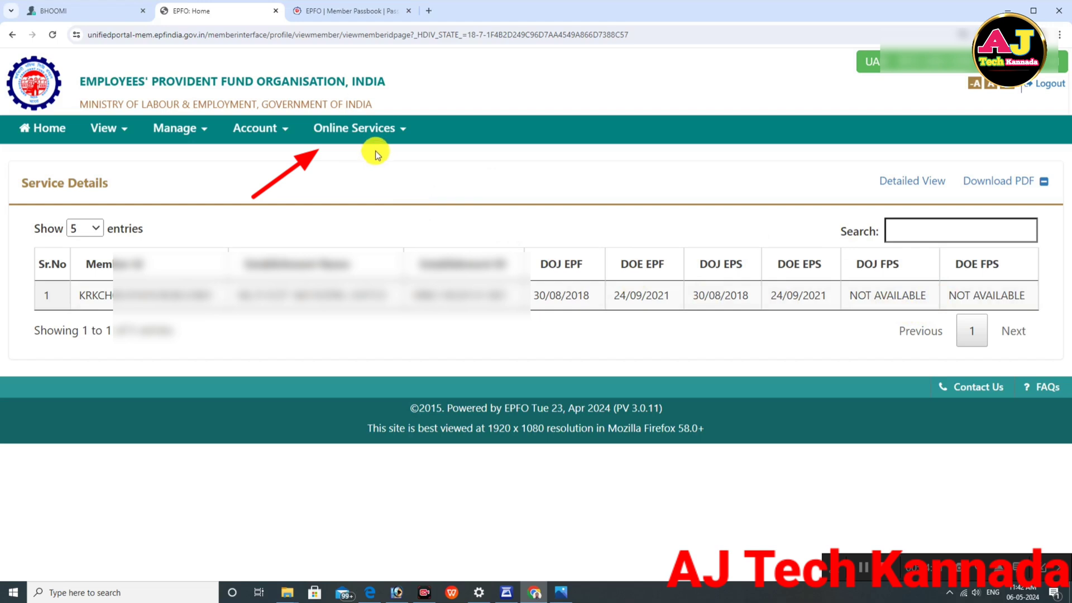
Step: Open the CLAIM (FORM-31,19,10C&10D) page from Online Services
left_click(395, 134)
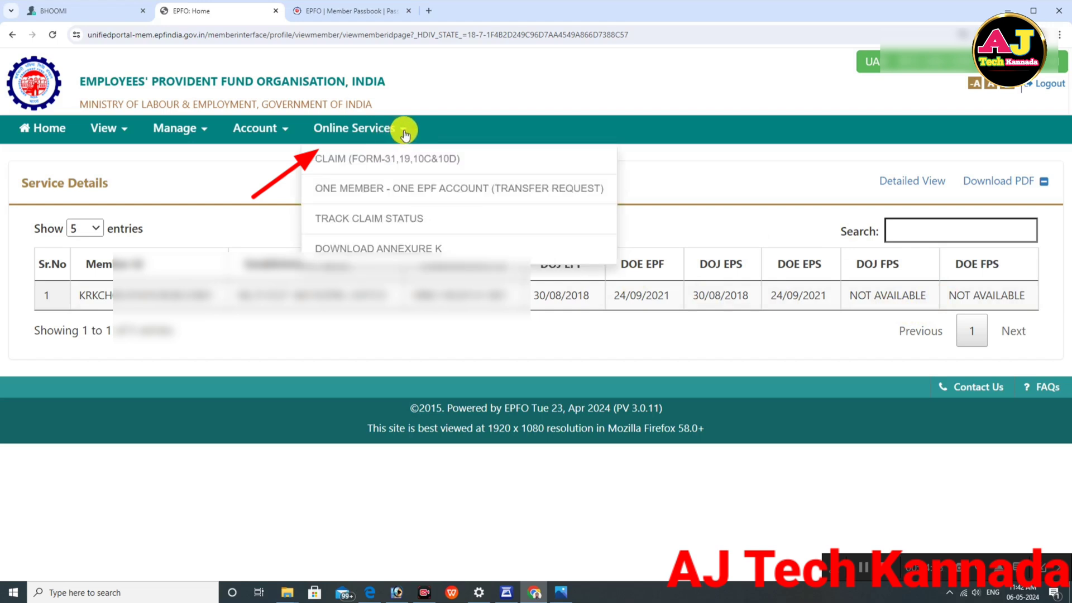
left_click(369, 168)
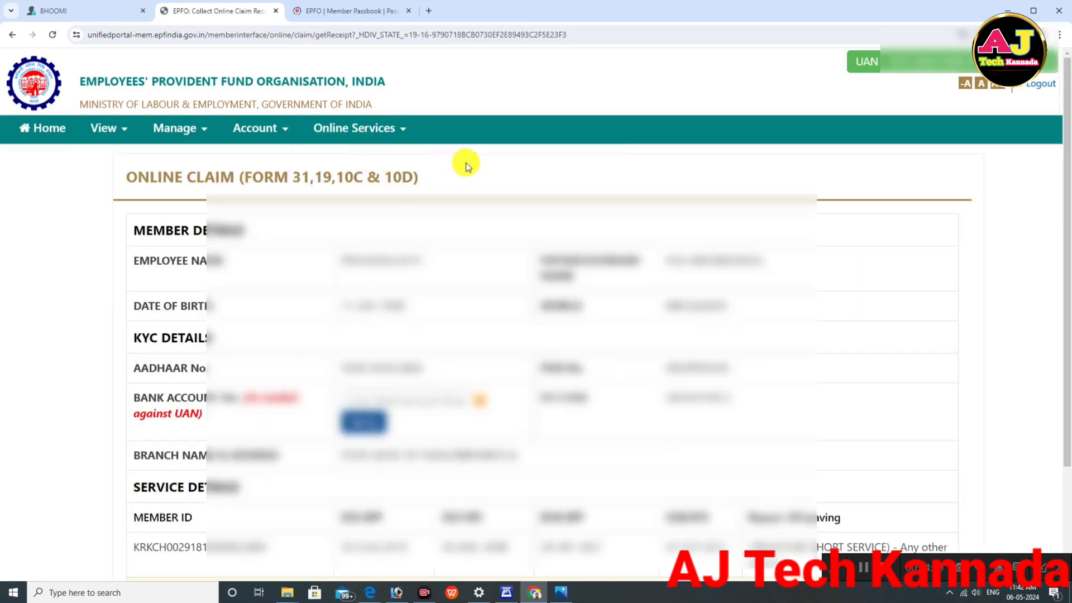
scroll(503, 179, "down", 2)
Step: Verify the seeded bank account number and accept the certificate of undertaking
left_click(385, 288)
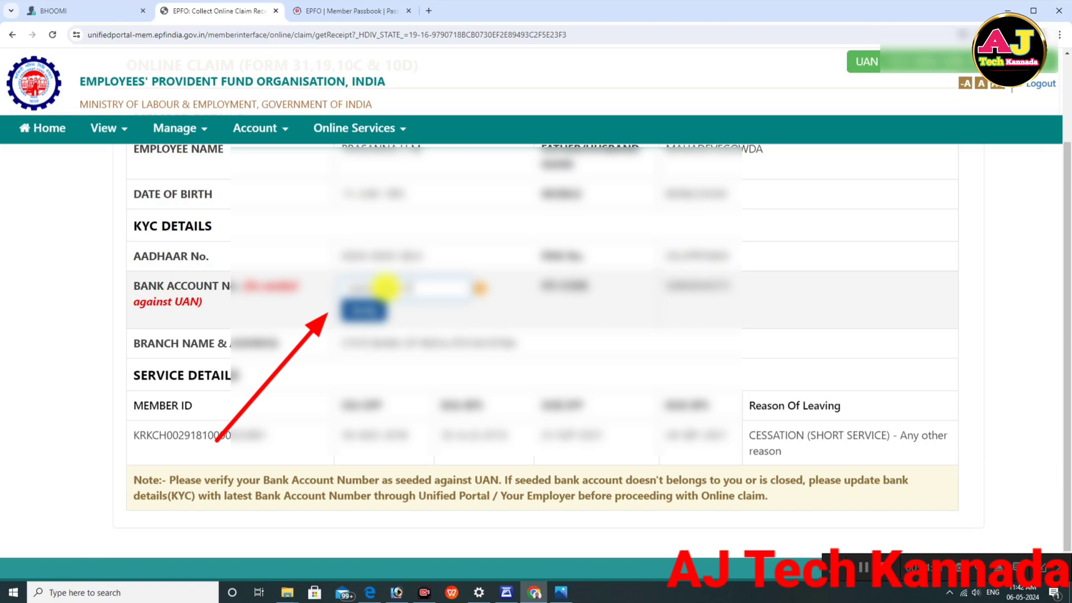
left_click(362, 308)
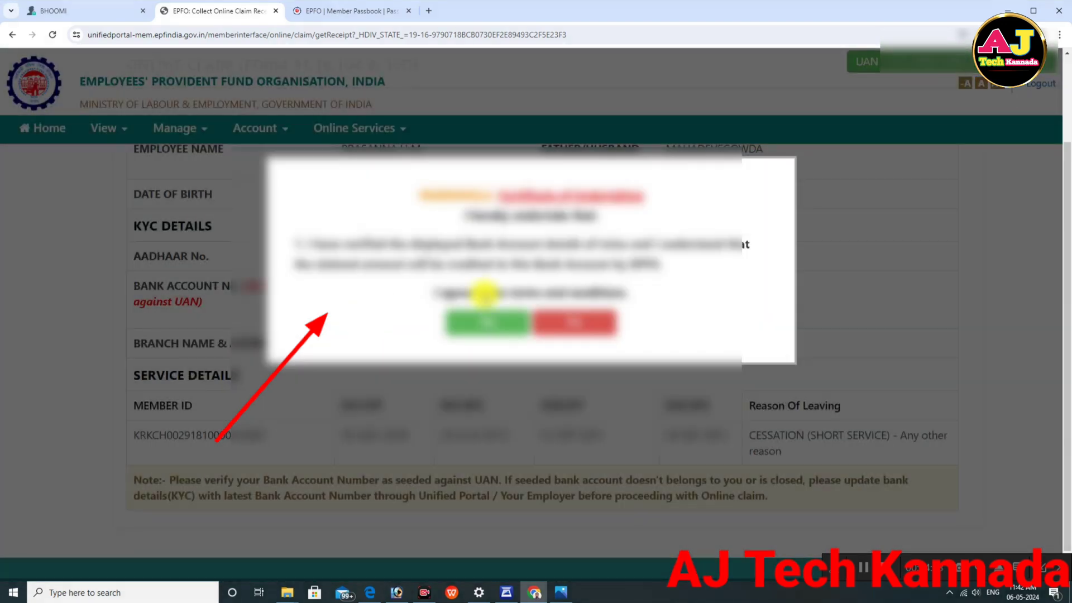
left_click(490, 321)
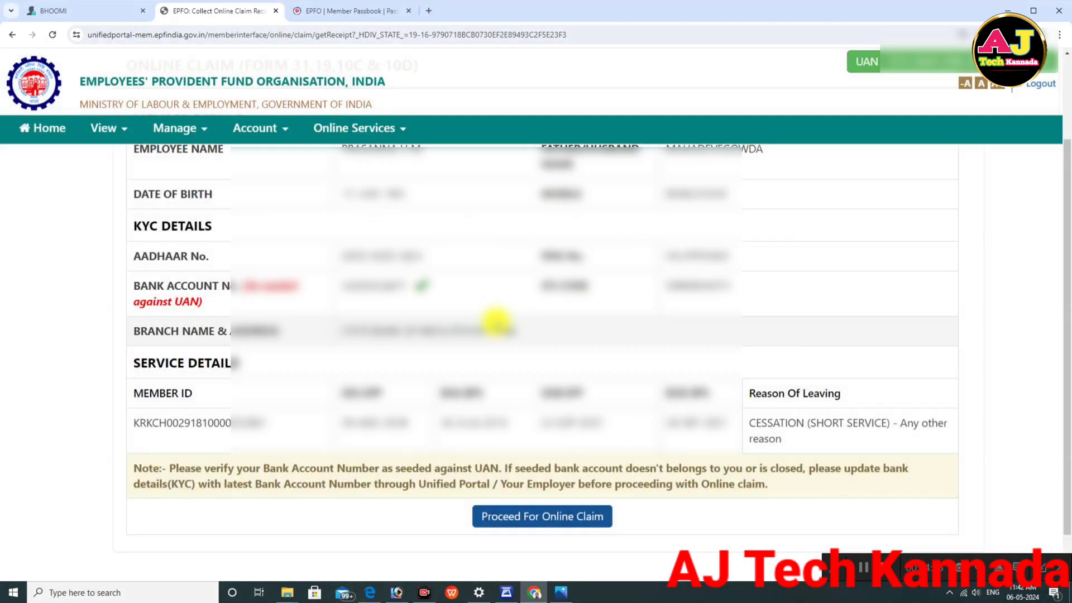
scroll(458, 313, "down", 1)
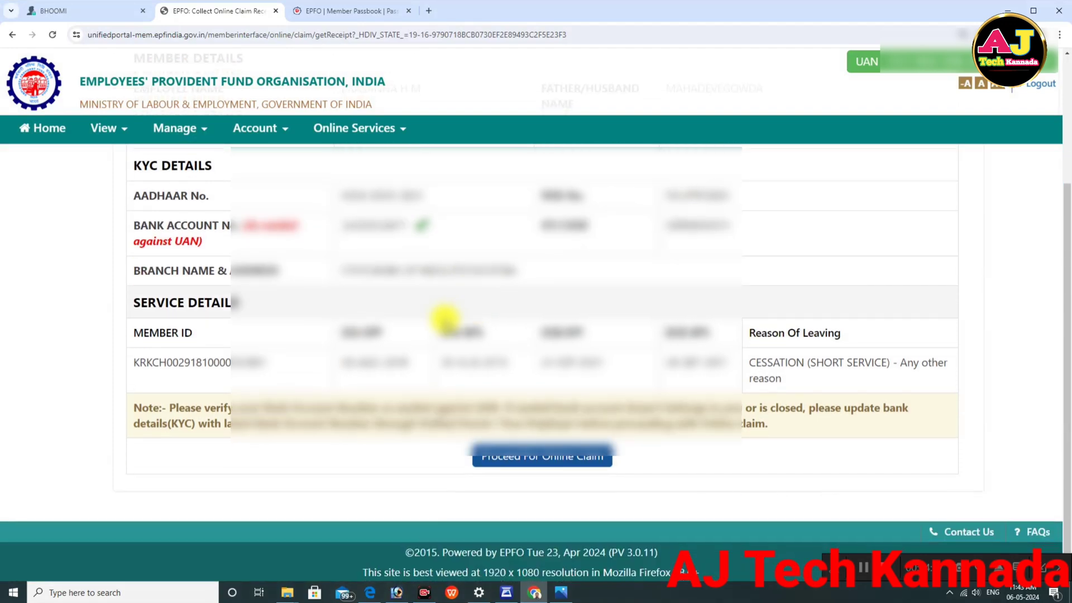
Step: Proceed to the claim form and select ONLY PF WITHDRAWAL (FORM-19) as the claim type
left_click(535, 459)
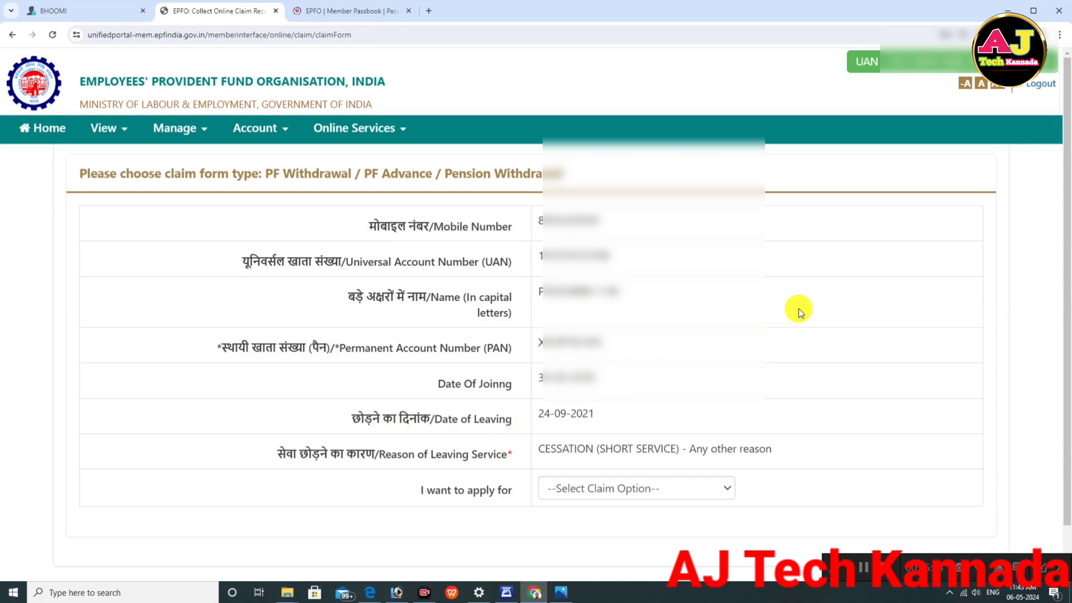
scroll(803, 310, "down", 1)
left_click(627, 426)
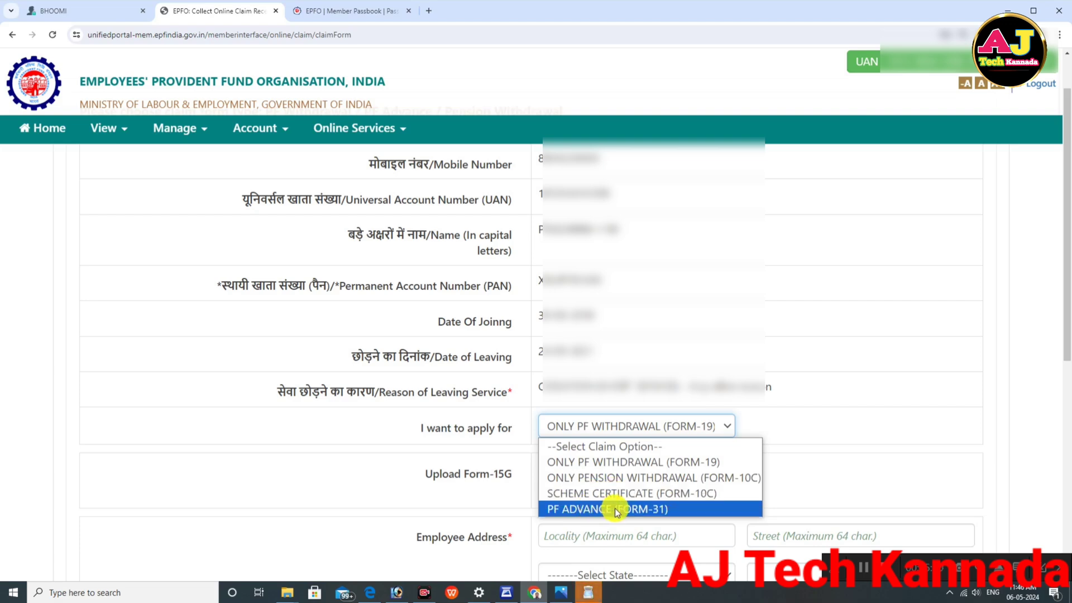
left_click(612, 464)
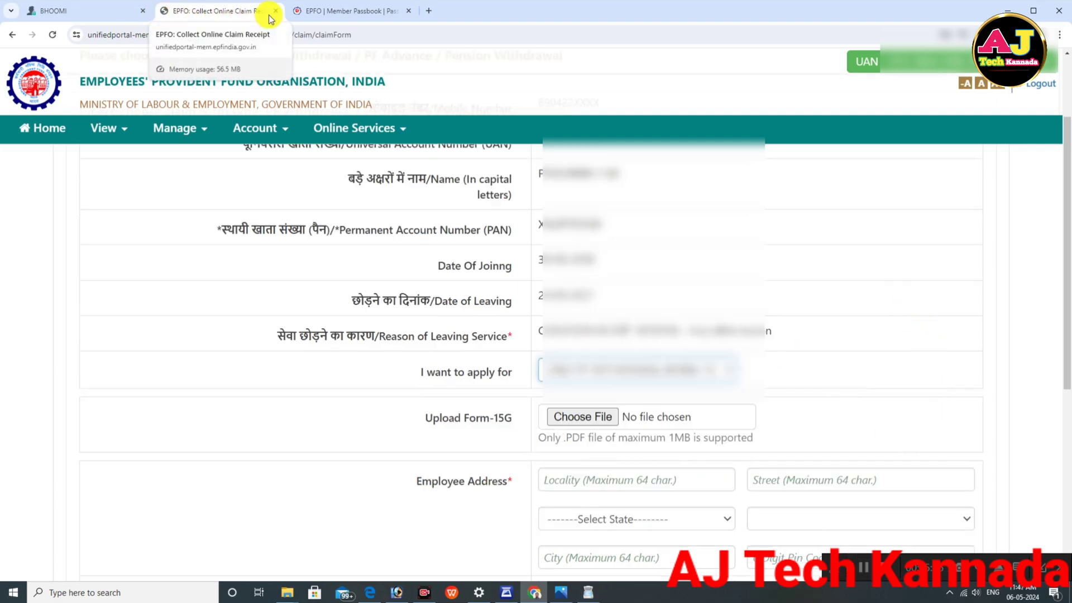
Step: Check the passbook closing balance as on 31/03/2022
left_click(329, 11)
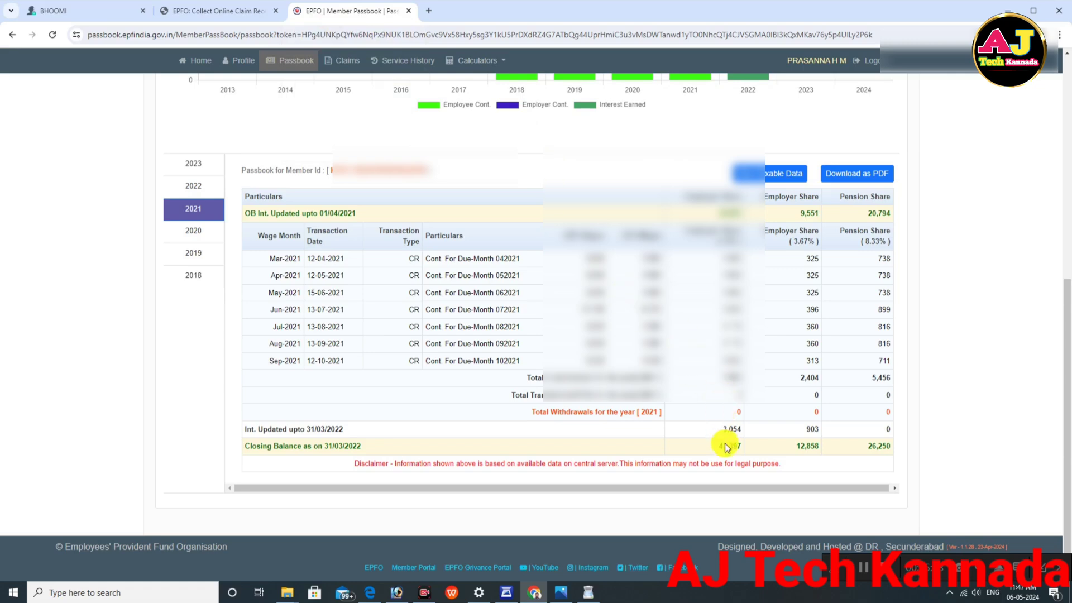
left_click_drag(713, 450, 877, 448)
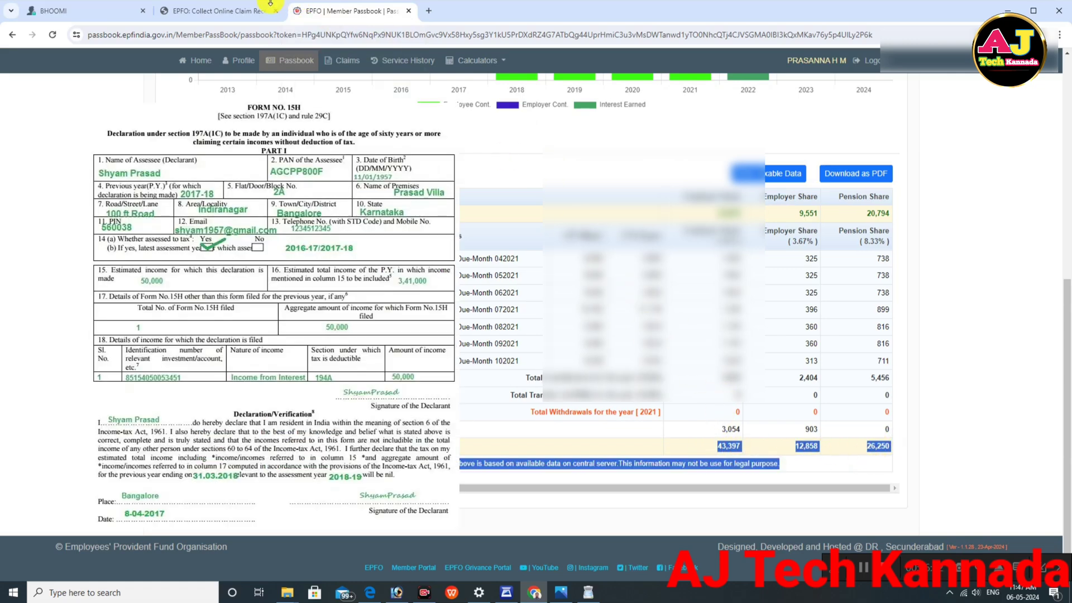
left_click(251, 11)
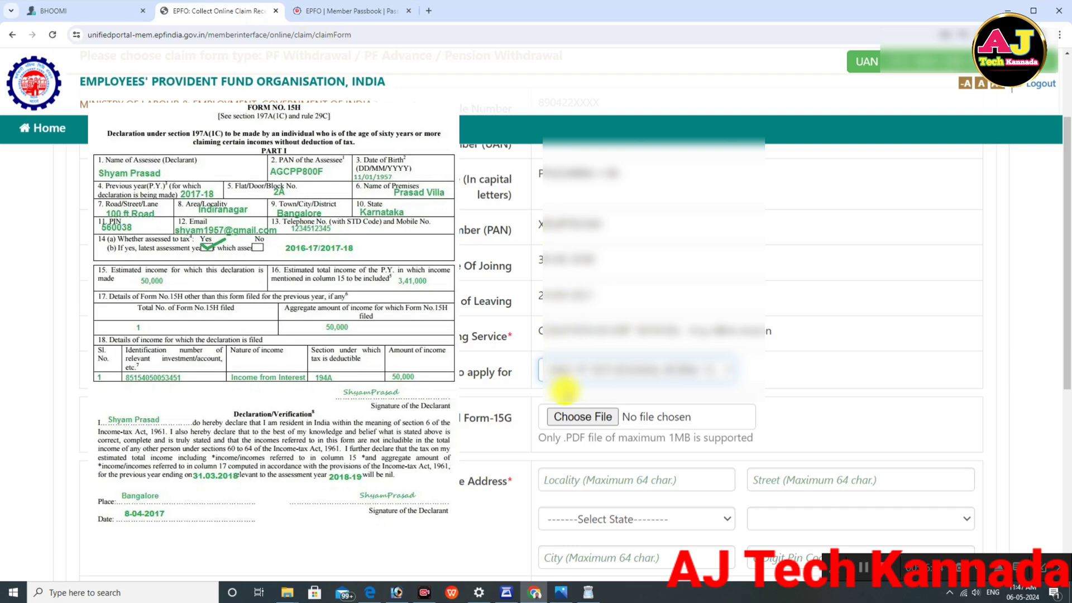
Step: Attach the member's Form 15G PDF in the Upload Form-15G field
left_click(594, 419)
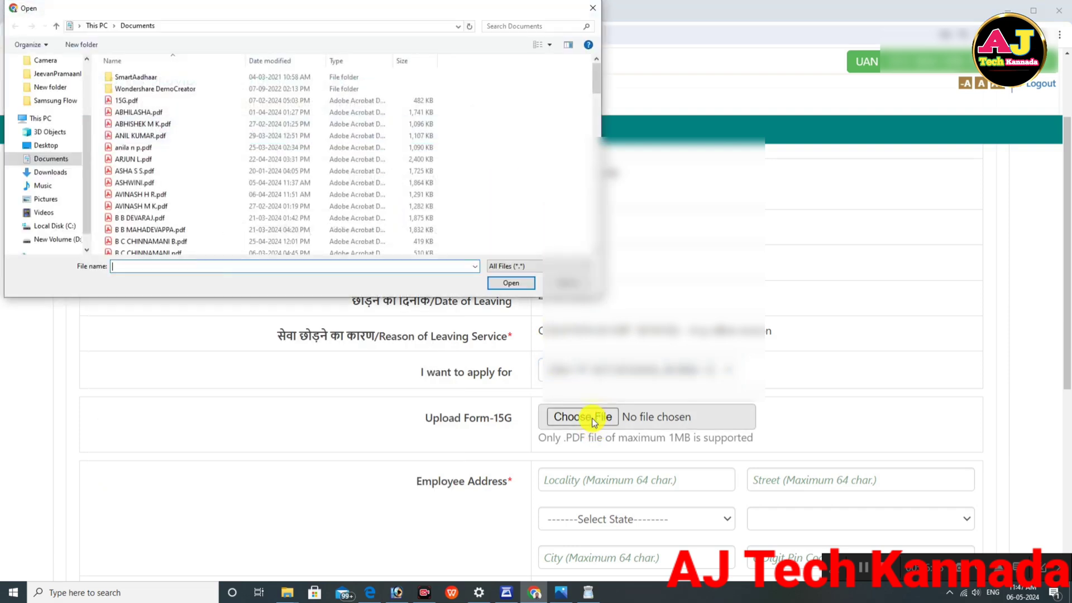
scroll(182, 92, "down", 10)
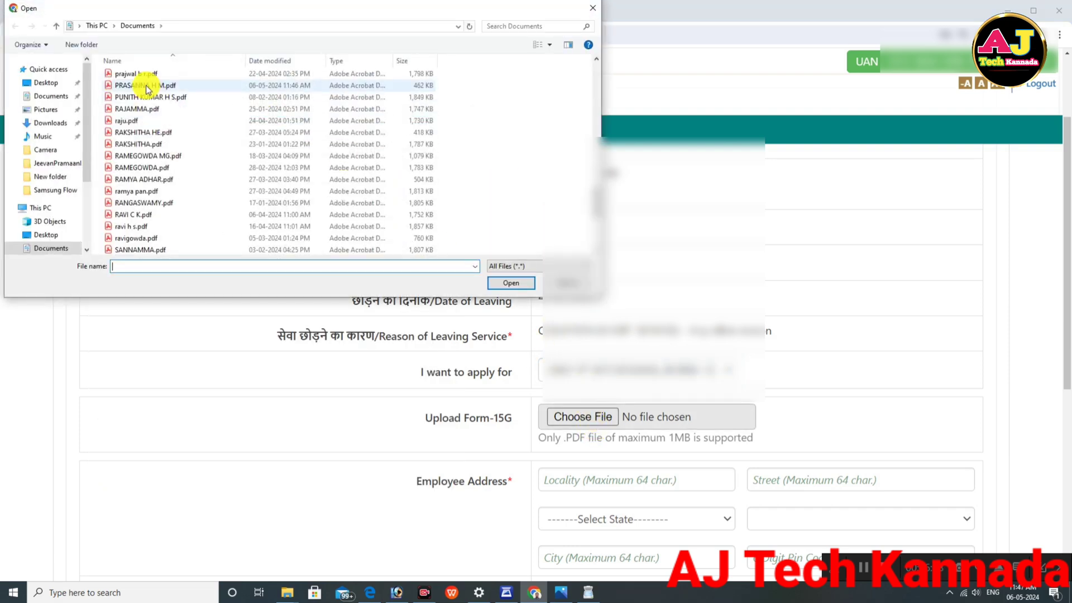
double_click(144, 85)
Step: Enter locality 'AT', set the state to Karnataka and the district to Mysore
scroll(653, 256, "down", 3)
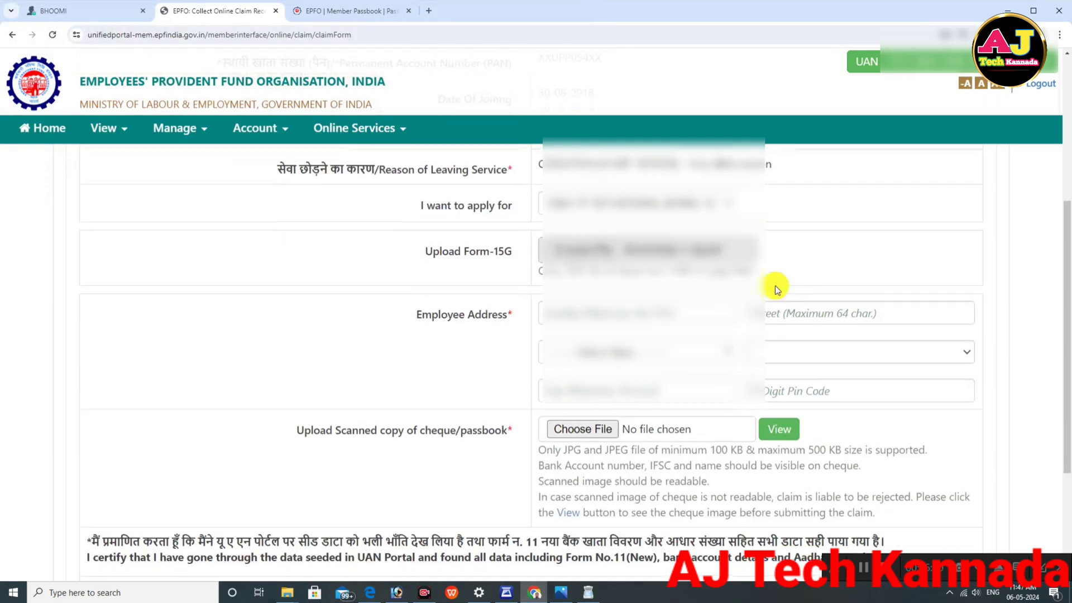
left_click(617, 311)
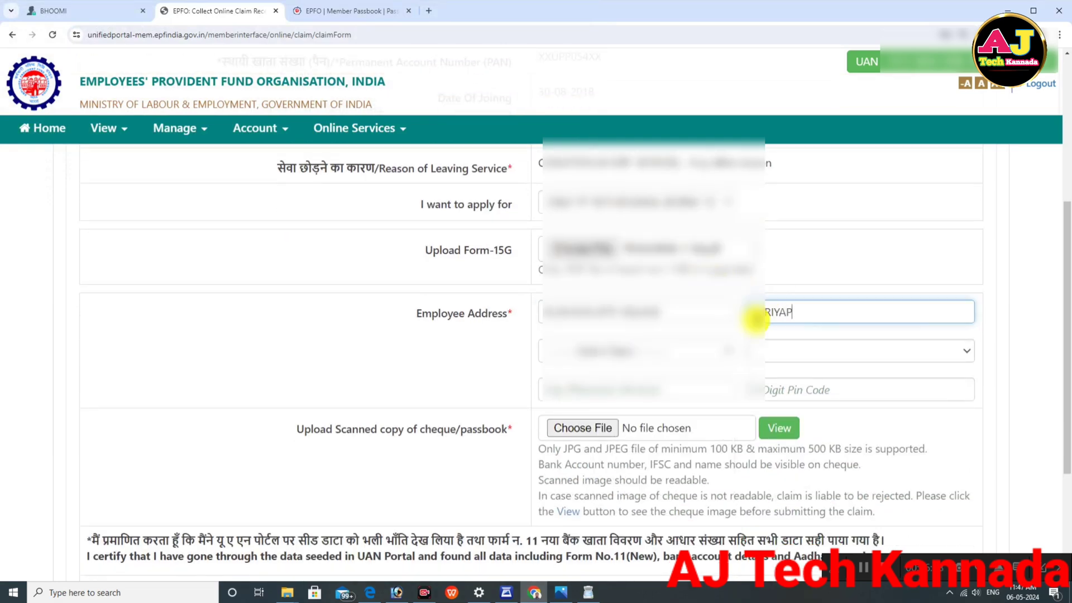
type("AT")
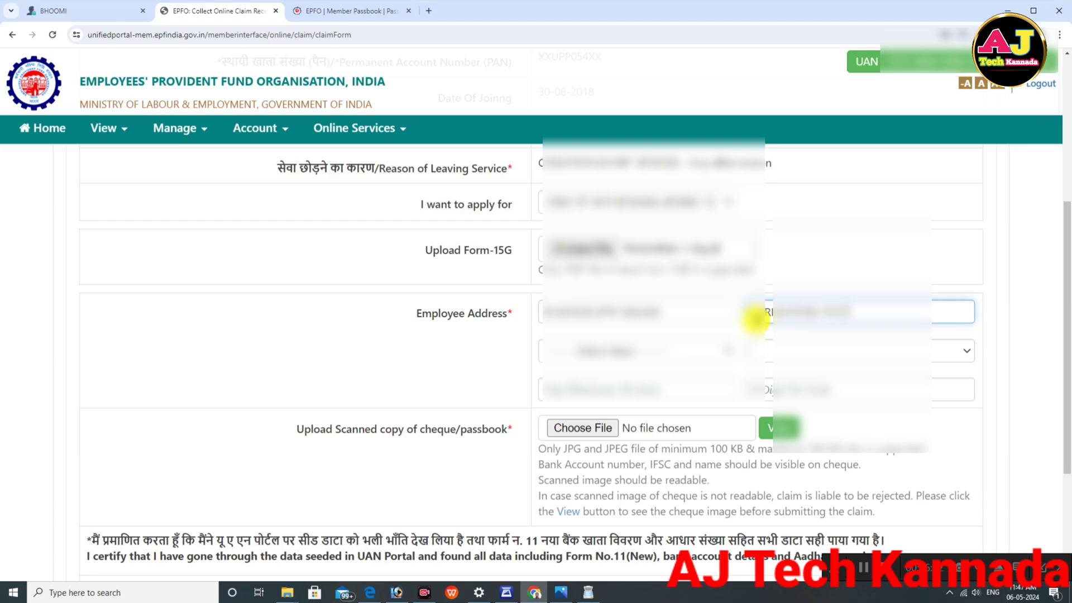
left_click(581, 349)
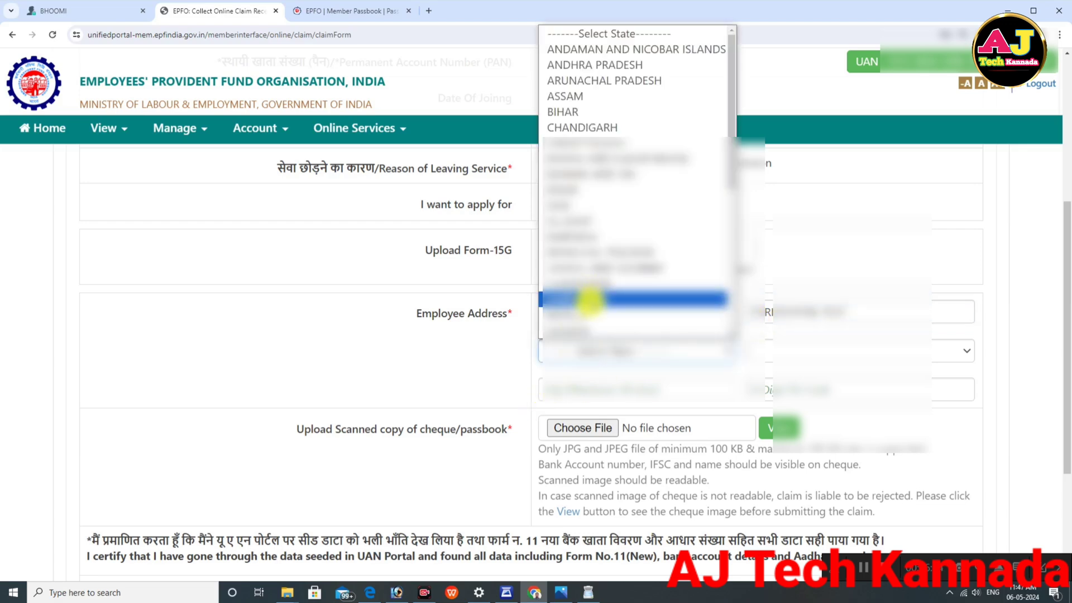
left_click(589, 299)
left_click(804, 352)
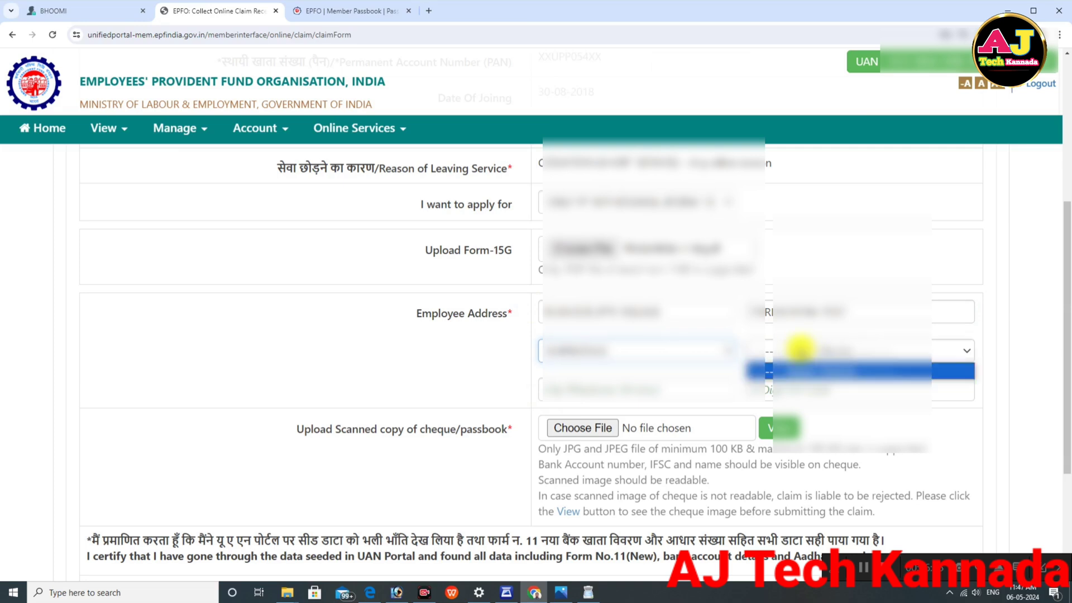
scroll(804, 246, "down", 4)
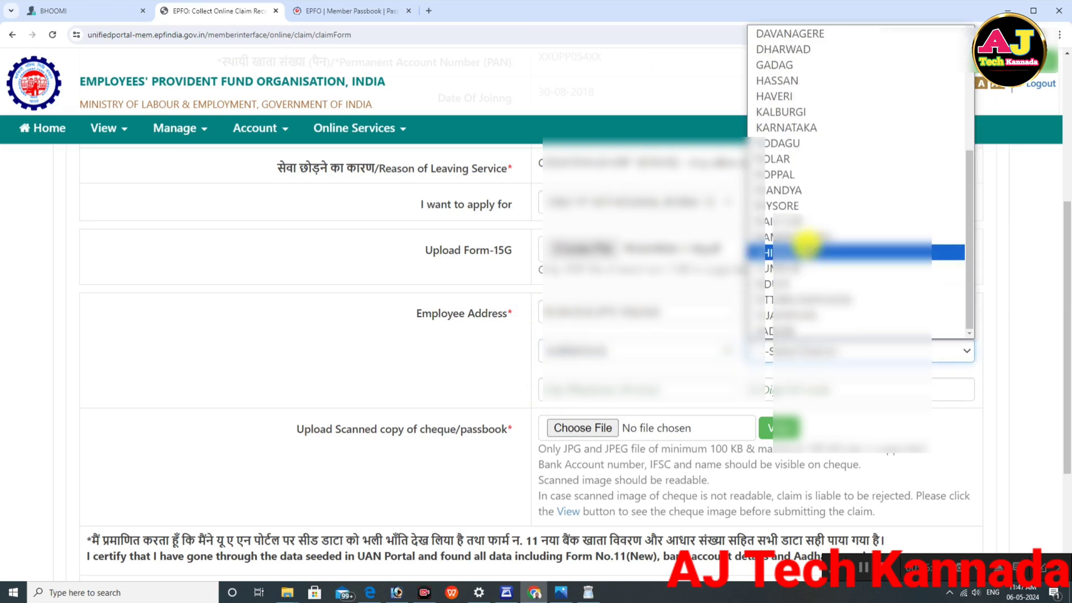
left_click(786, 211)
Step: Fill in city 'H D' and pin code 571114
left_click(601, 391)
type("H D")
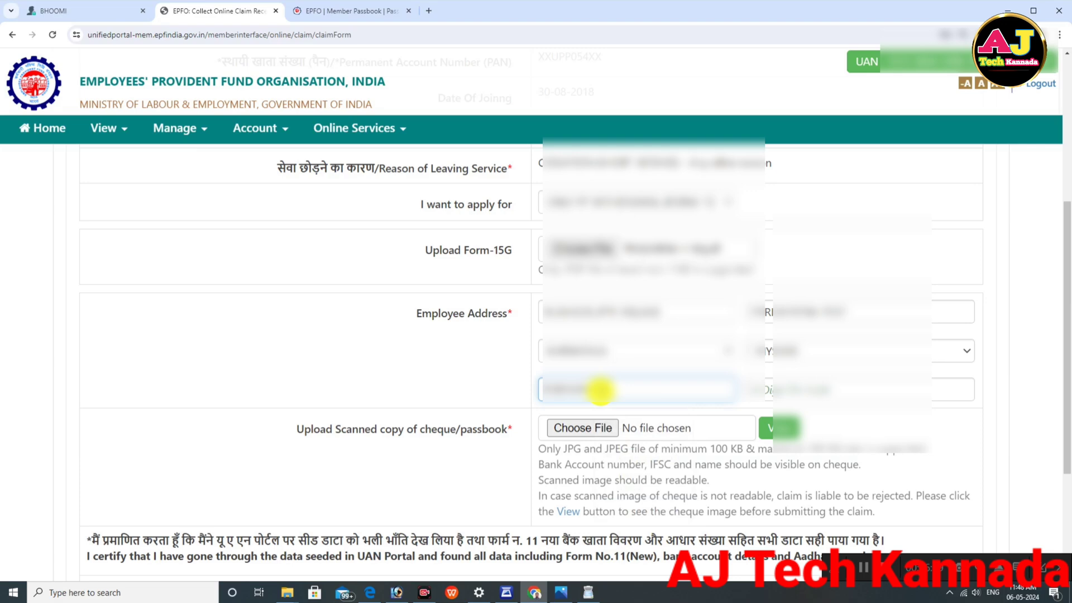
left_click(805, 391)
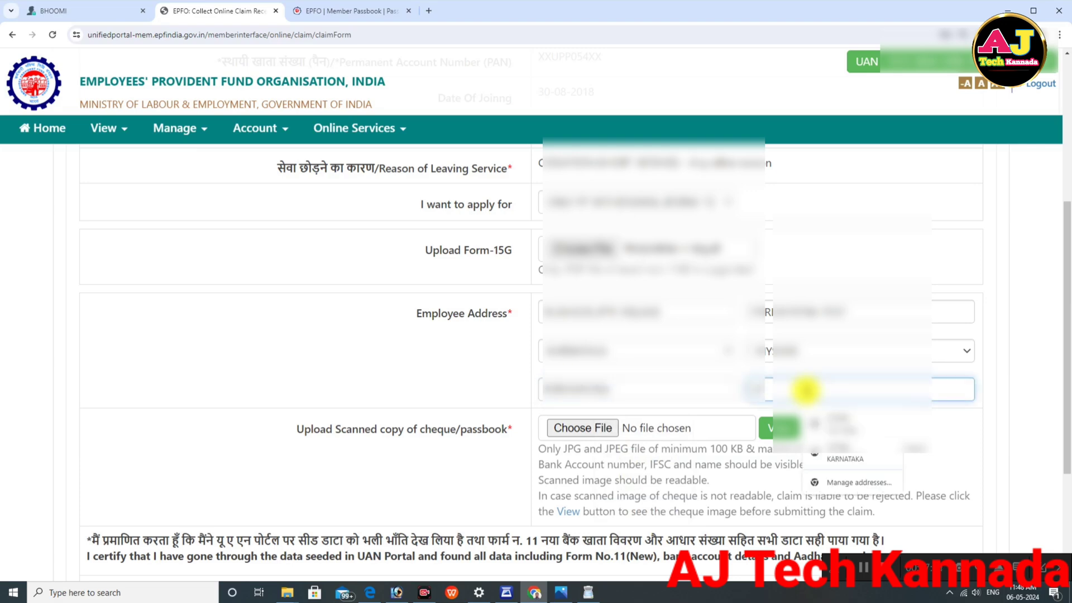
type("571114")
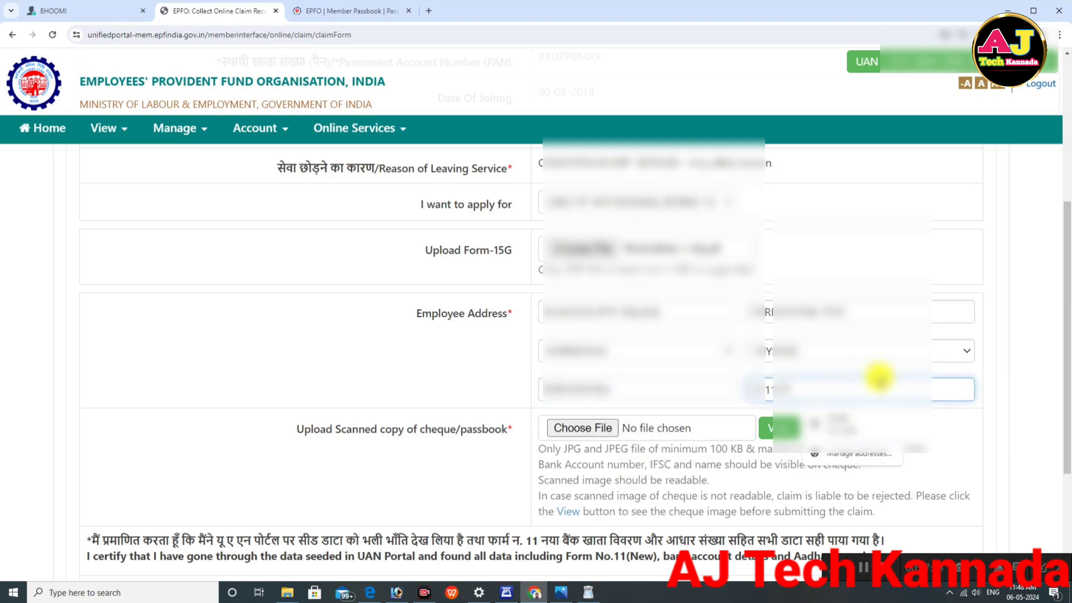
left_click(1022, 354)
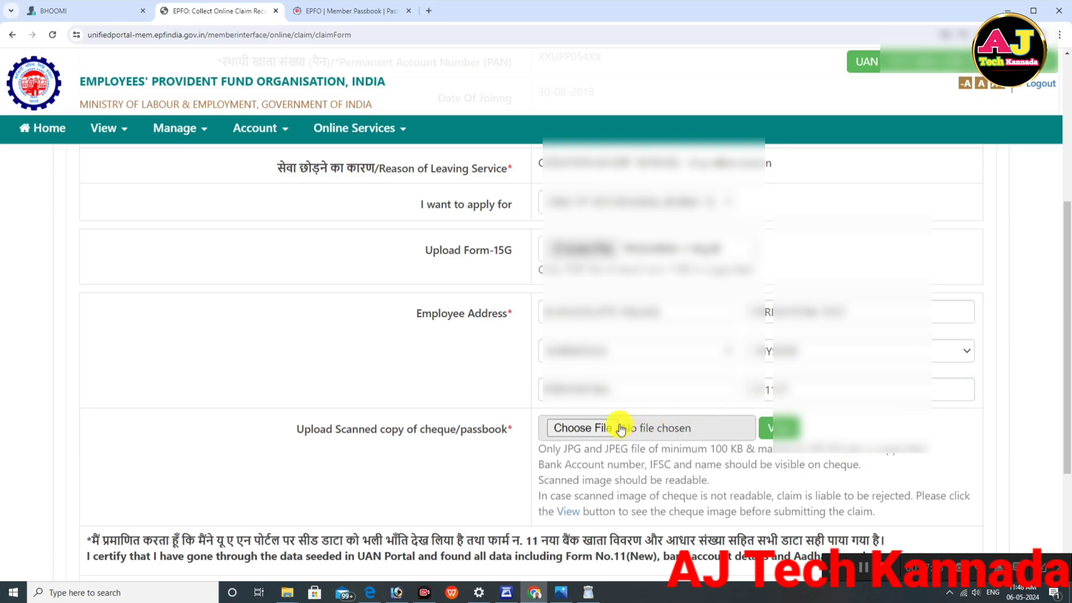
Step: Upload cheque image img207 (2).jpg, preview it with View, then close the preview
scroll(743, 435, "down", 3)
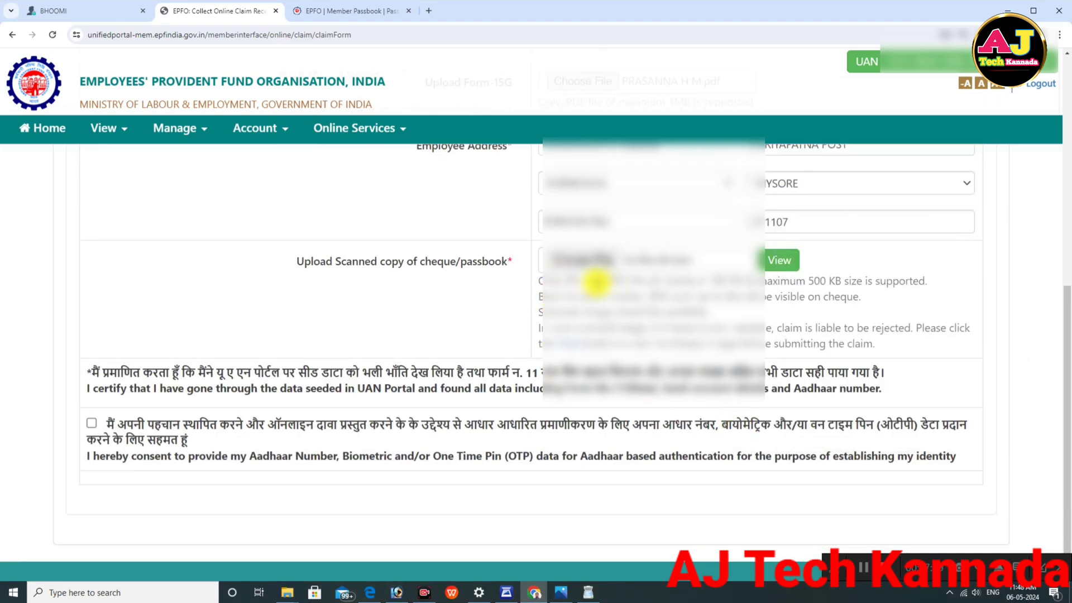
left_click(586, 260)
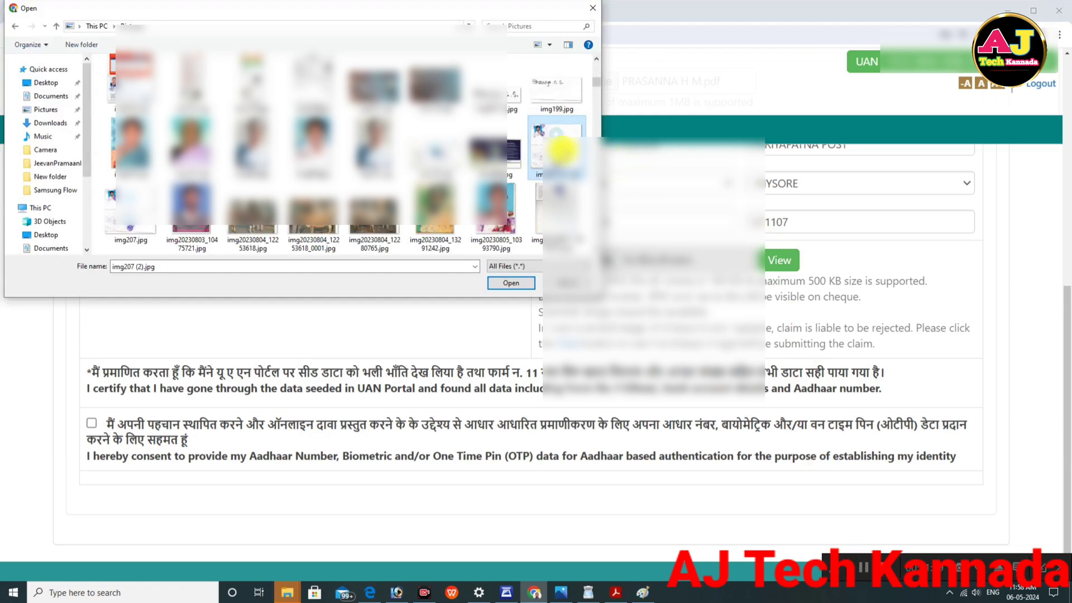
double_click(560, 149)
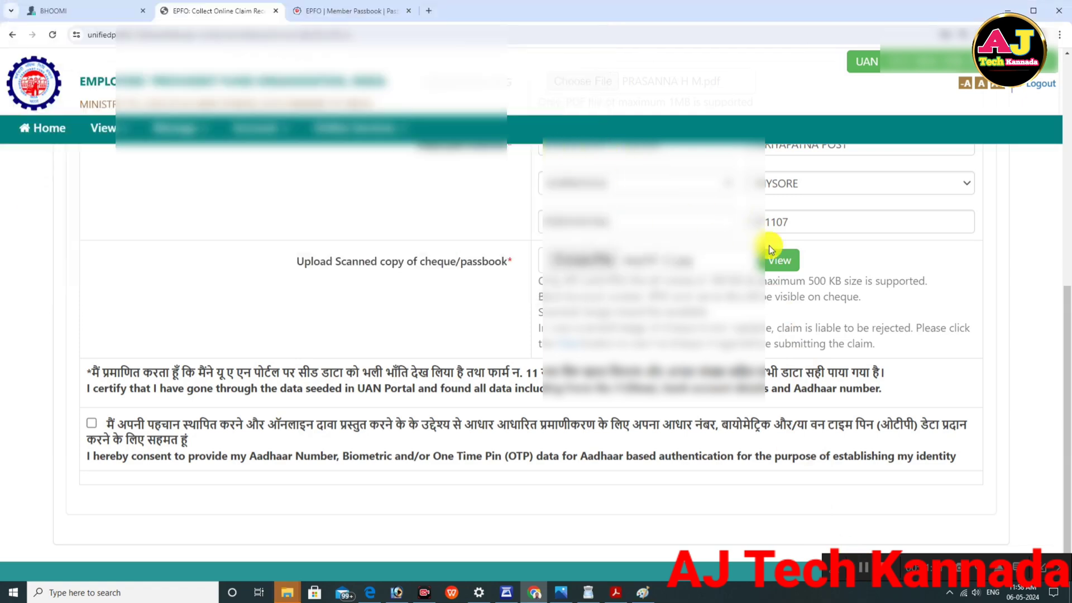
left_click(778, 260)
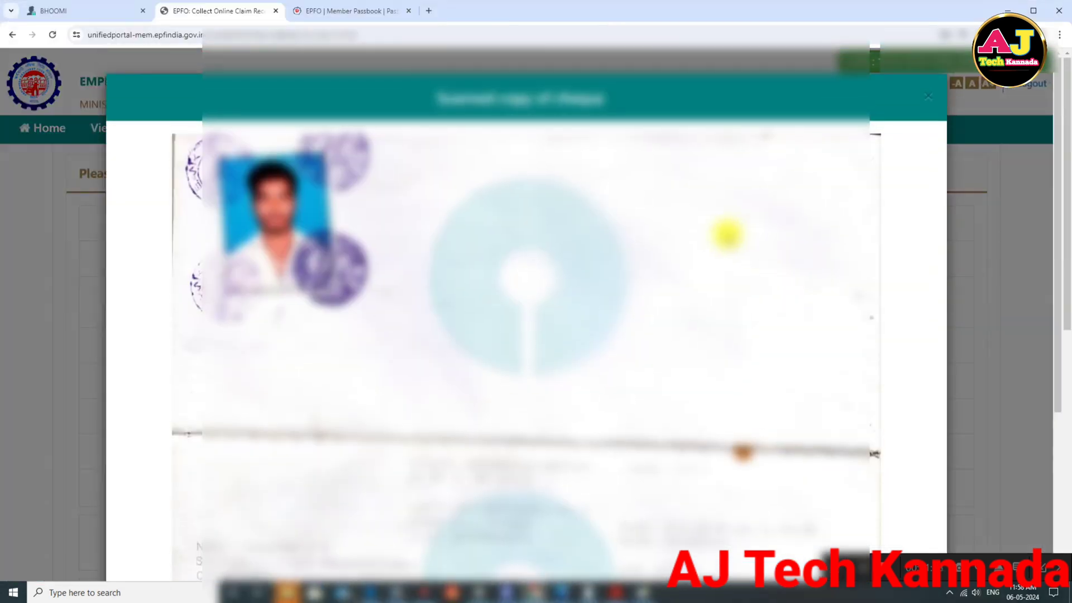
scroll(723, 232, "down", 5)
scroll(703, 229, "up", 5)
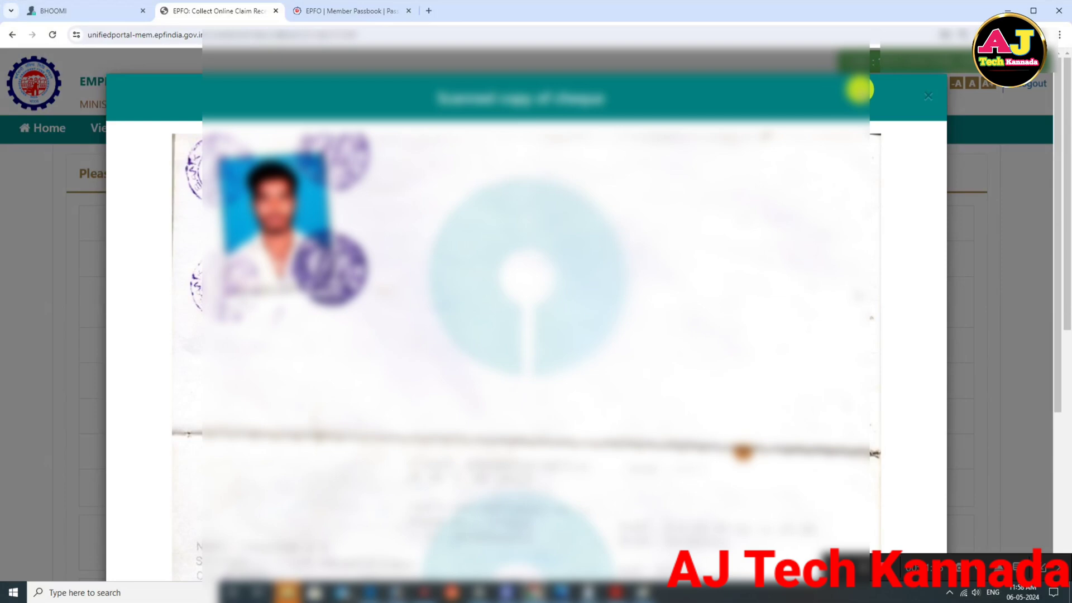
left_click(926, 98)
scroll(765, 173, "down", 5)
scroll(770, 212, "down", 4)
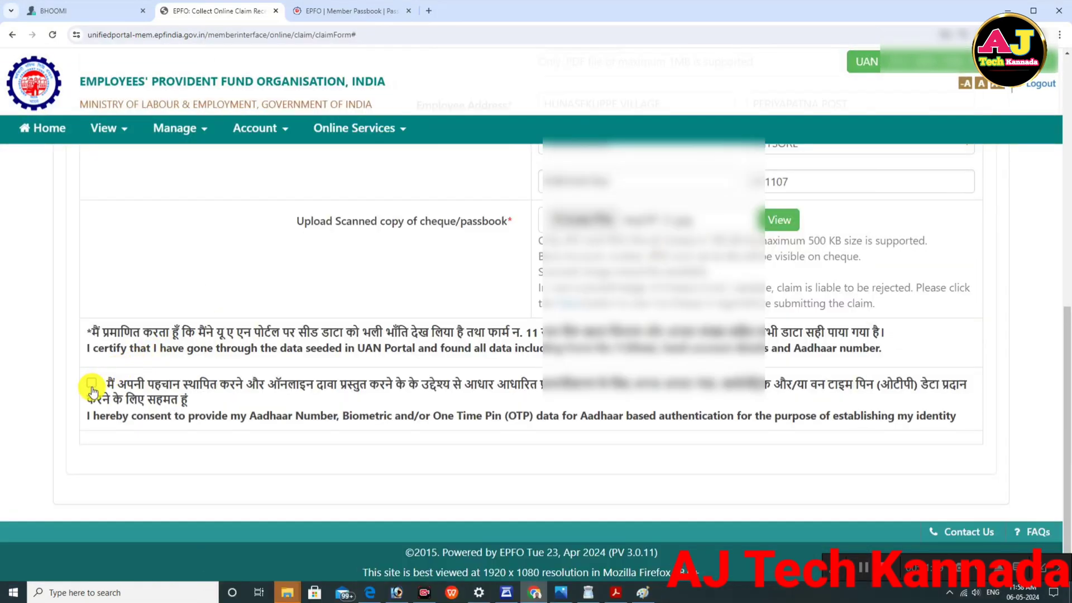
Step: Give Aadhaar consent, get the Aadhaar OTP and validate it to submit the claim
left_click(92, 385)
scroll(313, 402, "down", 1)
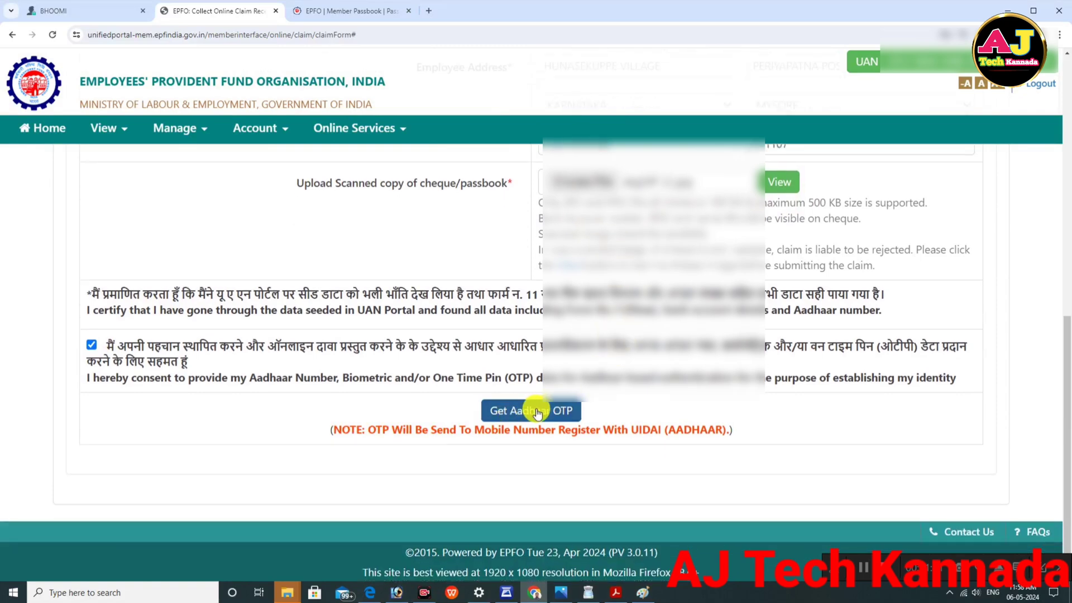
left_click(535, 411)
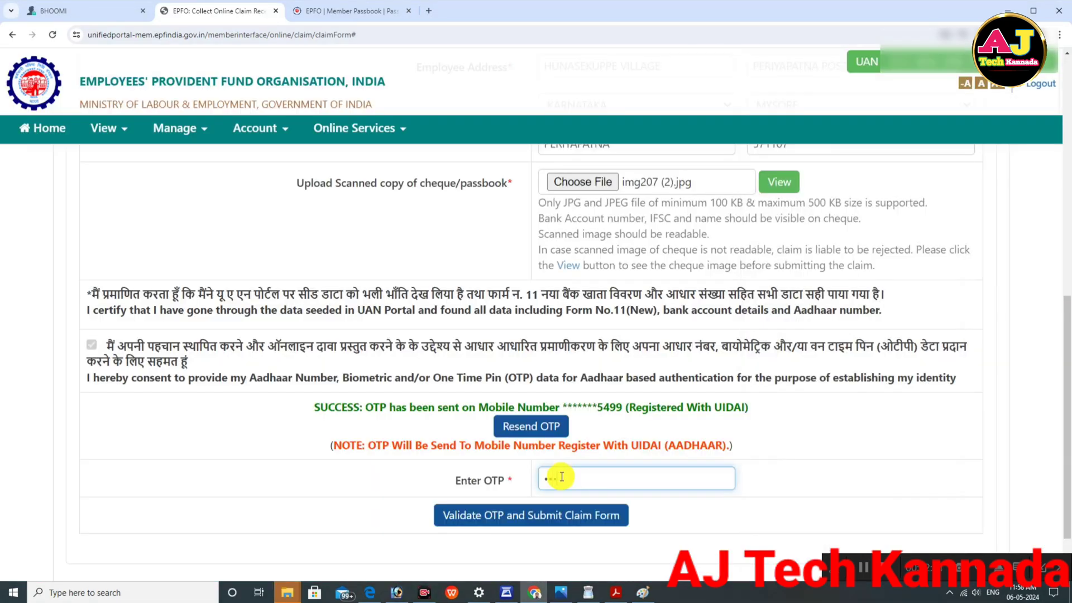
left_click(500, 516)
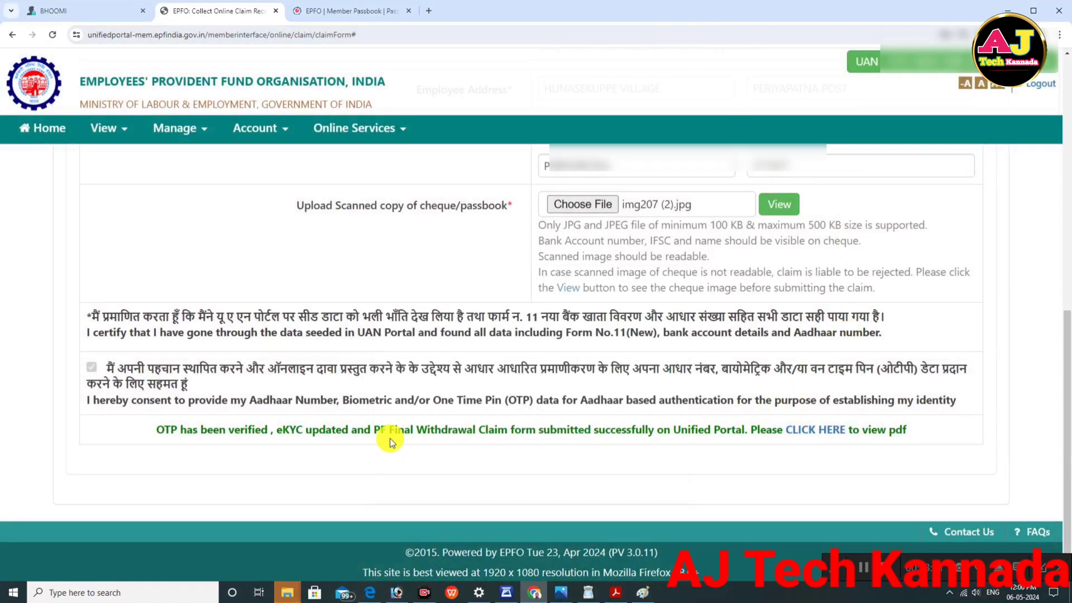
Step: View the submitted claim PDF and its print options, then start a new CLAIM (FORM-31,19,10C&10D)
left_click(811, 438)
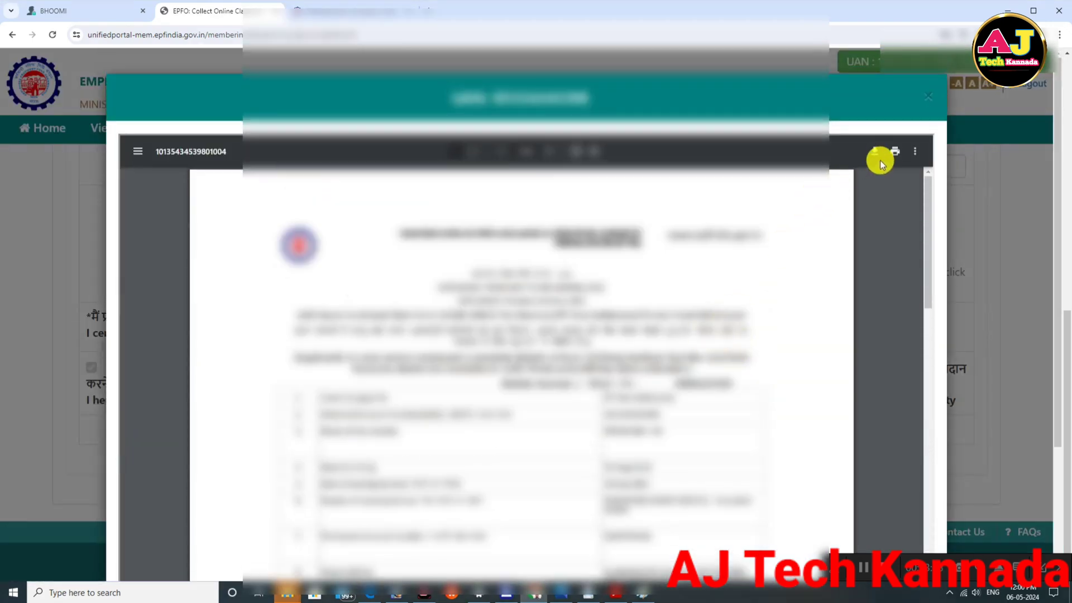
left_click(893, 151)
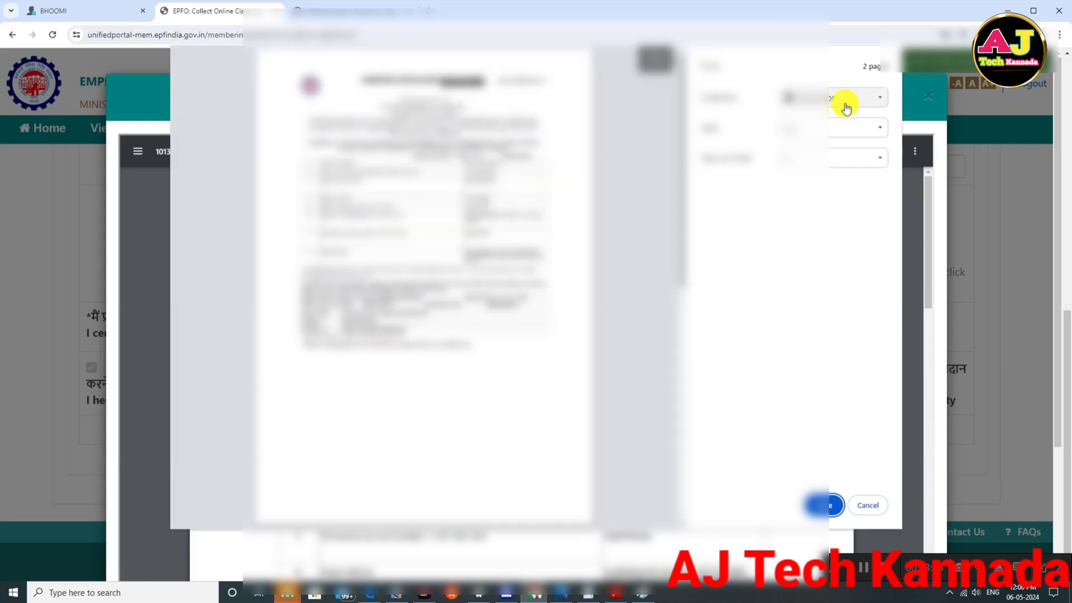
left_click(846, 108)
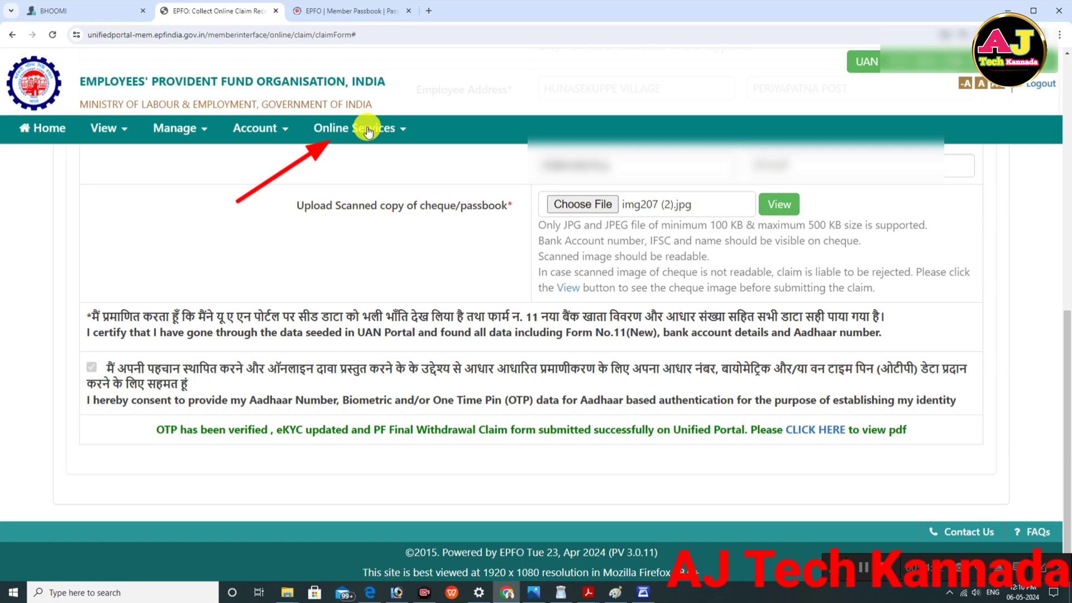
left_click(367, 130)
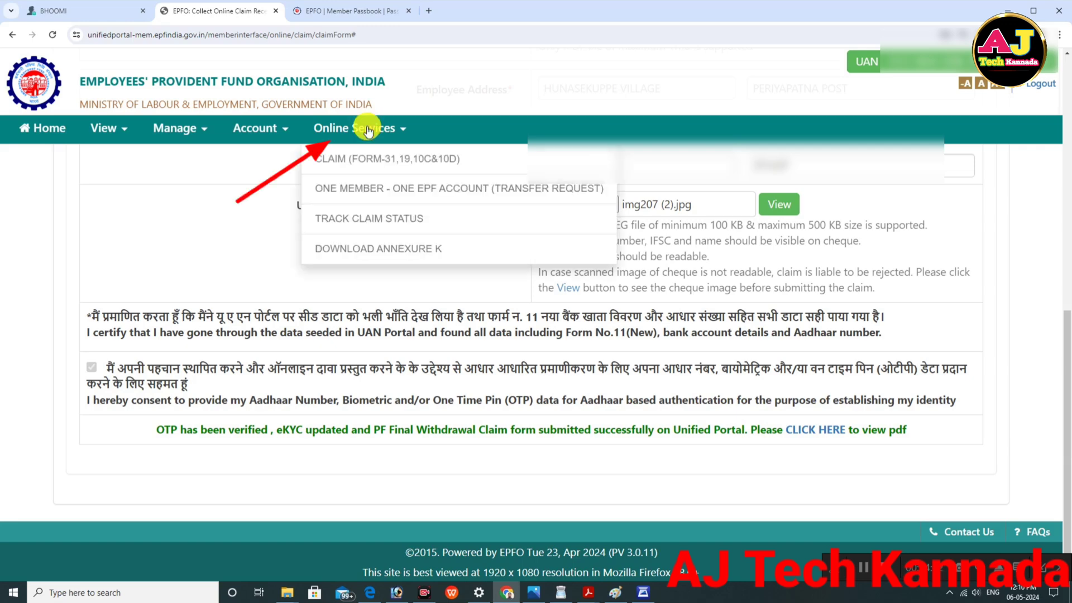
left_click(366, 163)
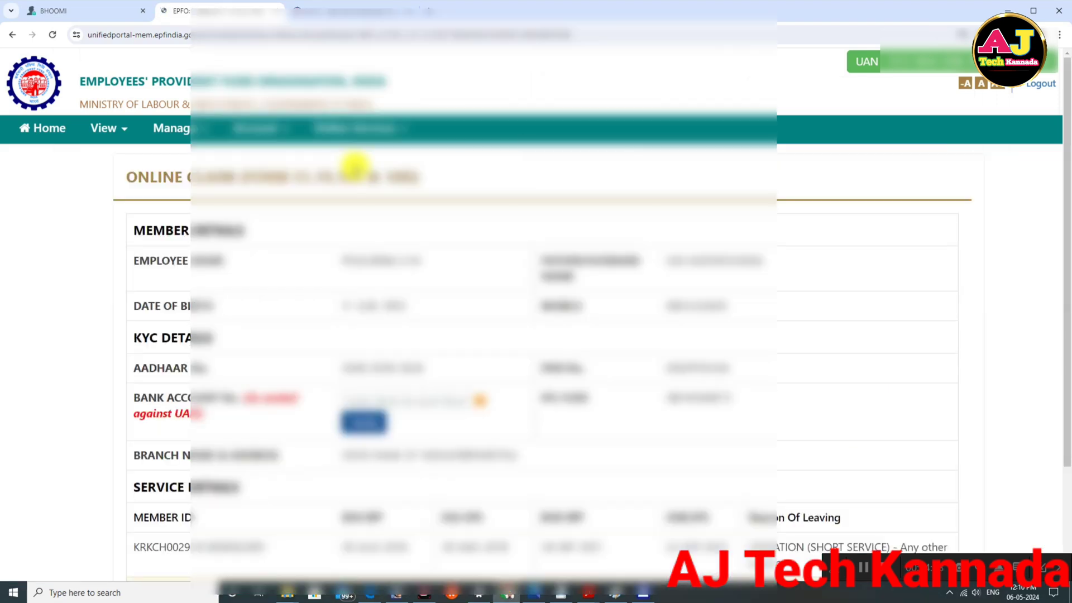
Step: Verify the bank account number, accept the undertaking with Yes, and proceed to the claim form
left_click(395, 397)
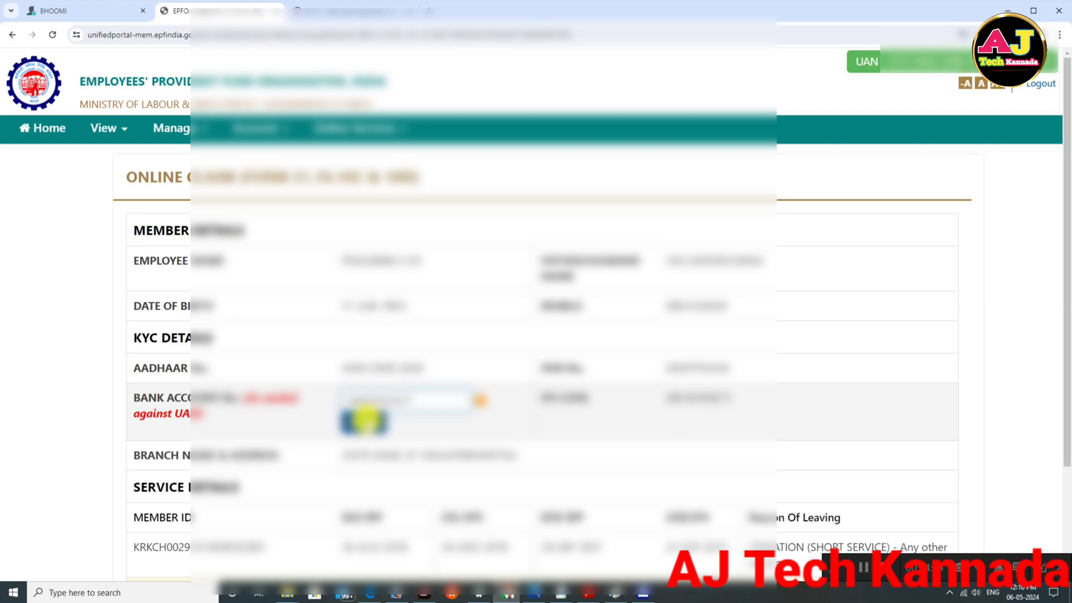
left_click(360, 423)
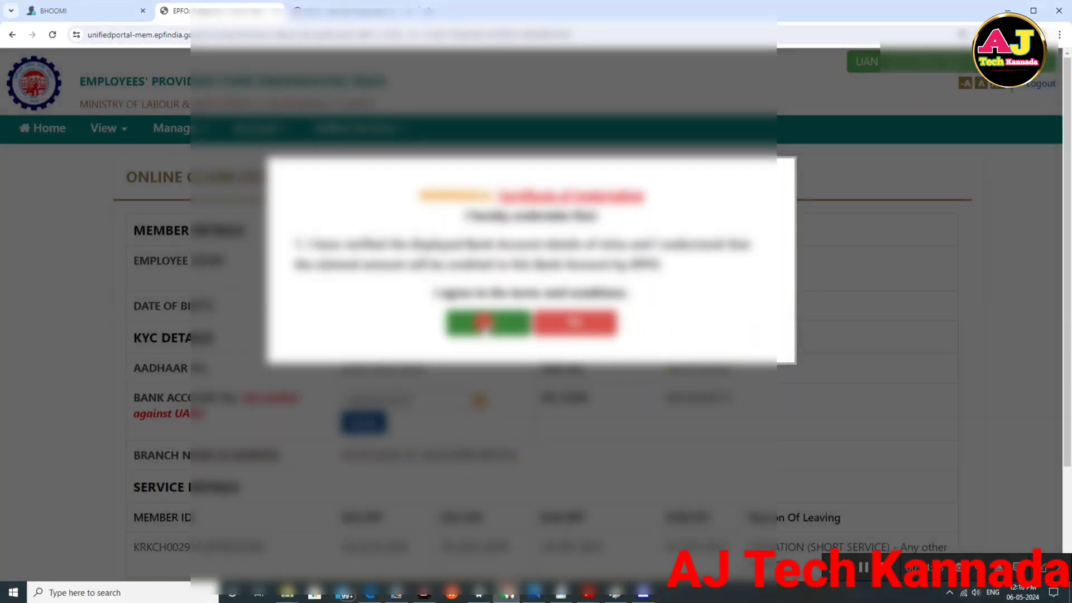
left_click(489, 323)
scroll(698, 280, "down", 3)
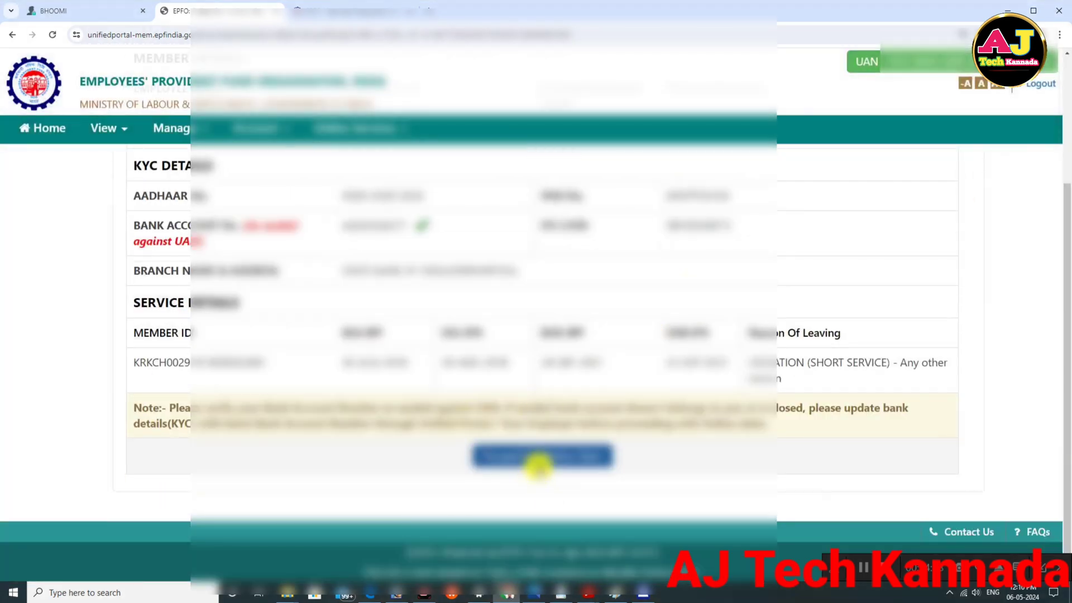
left_click(539, 462)
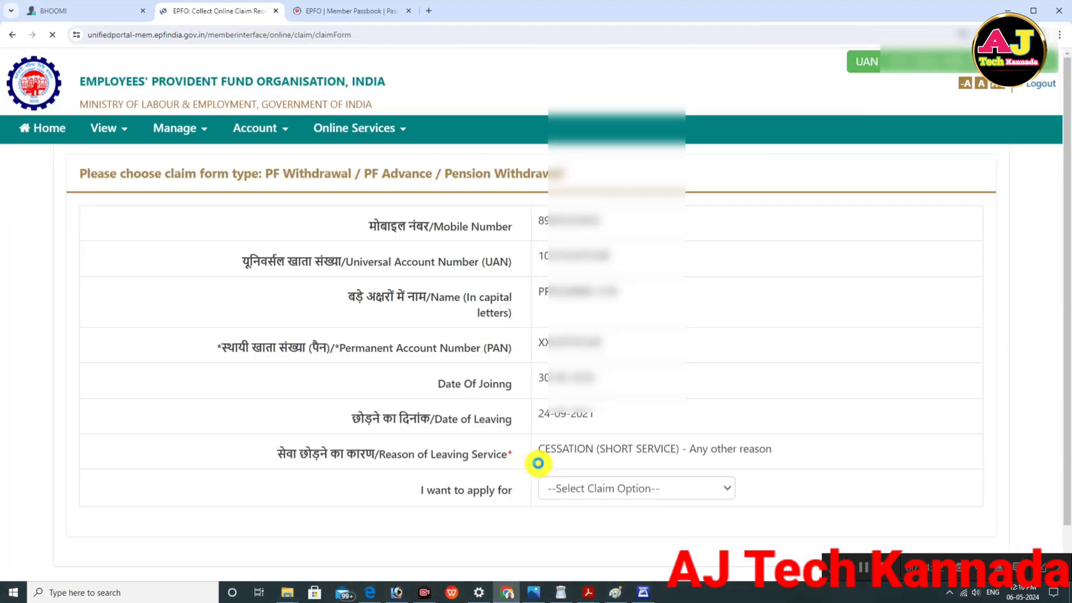
scroll(614, 444, "down", 1)
Step: Apply only for pension withdrawal (Form-10C) and enter locality 'HUNAS' and the town/village
left_click(651, 439)
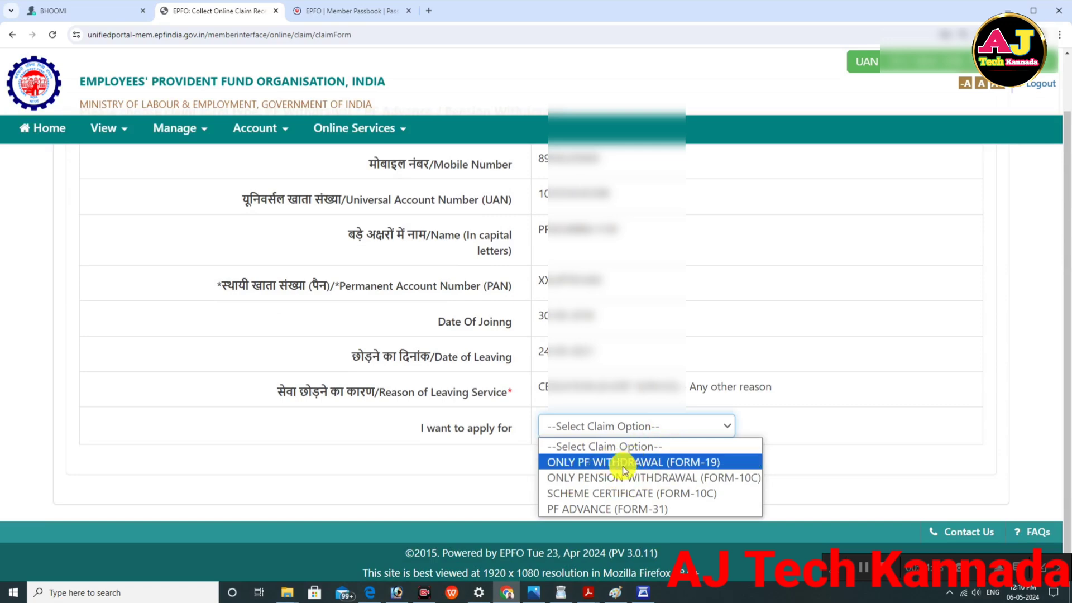
left_click(605, 480)
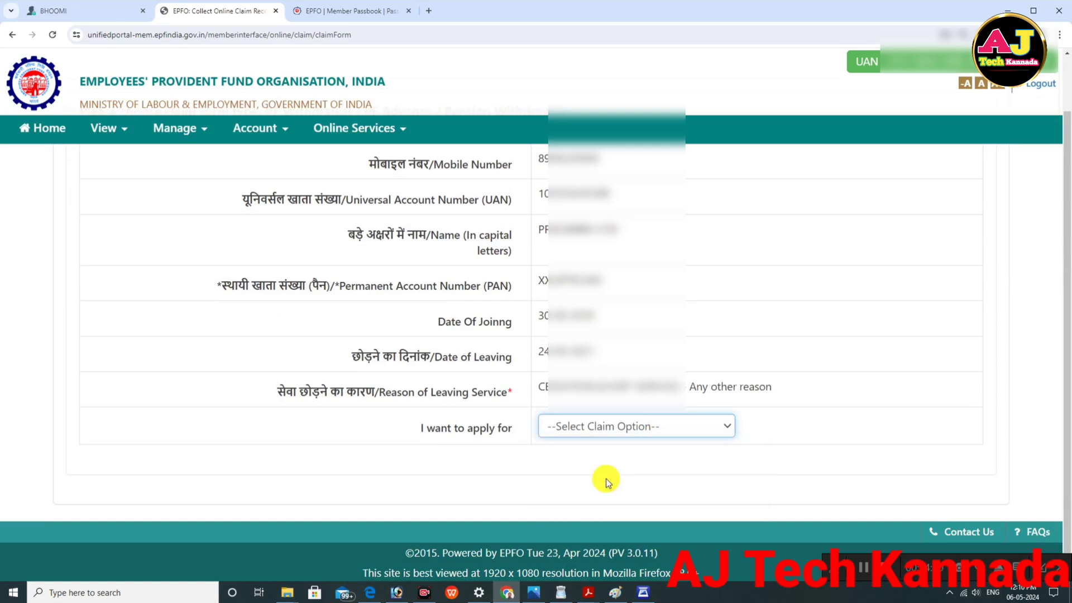
scroll(603, 474, "down", 4)
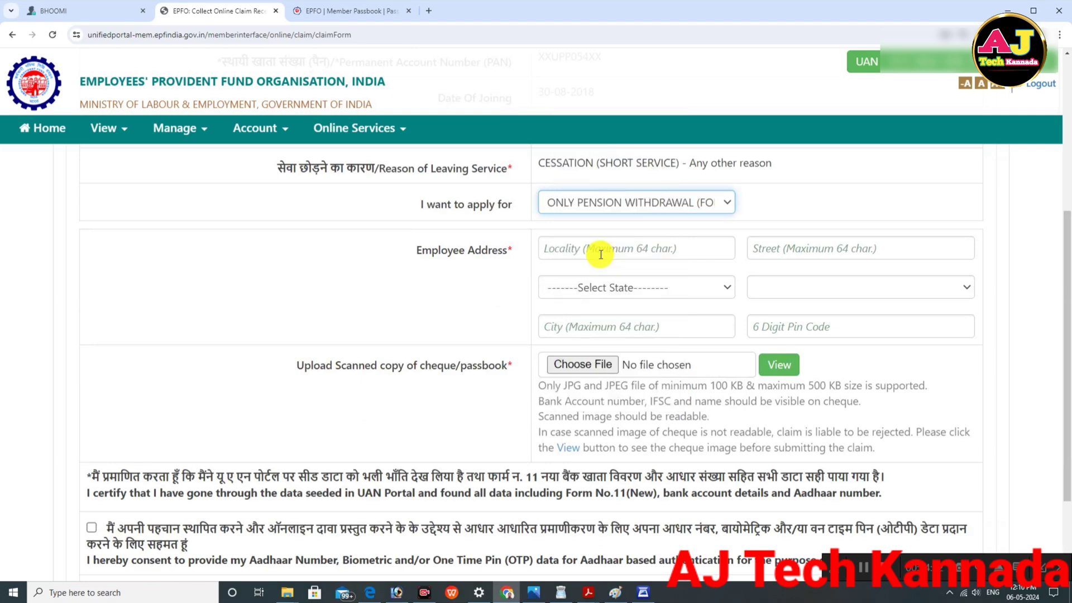
left_click(632, 254)
type("HUNAS")
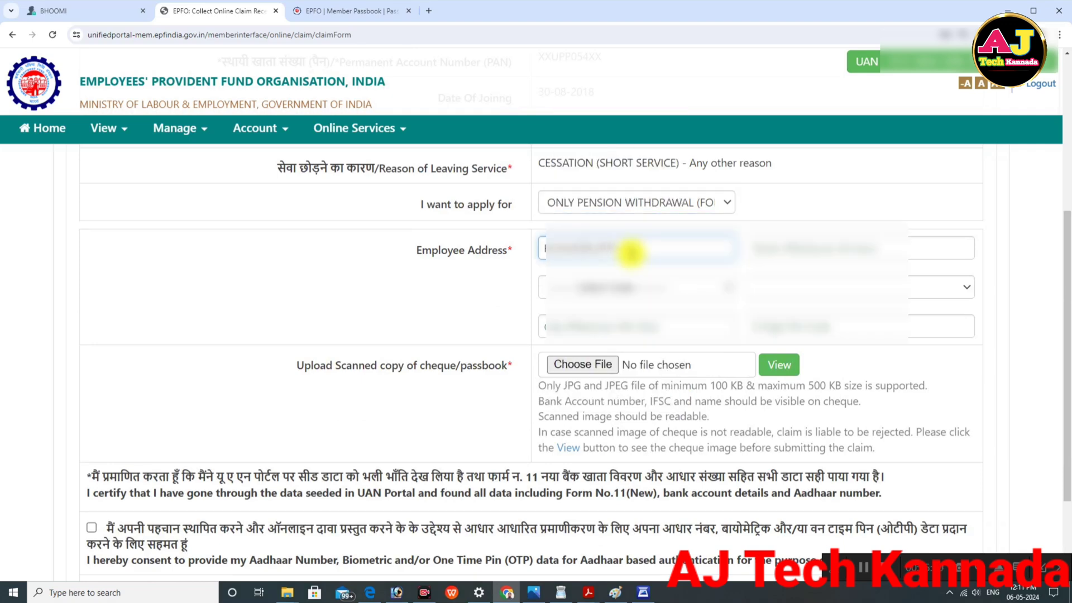
left_click(798, 250)
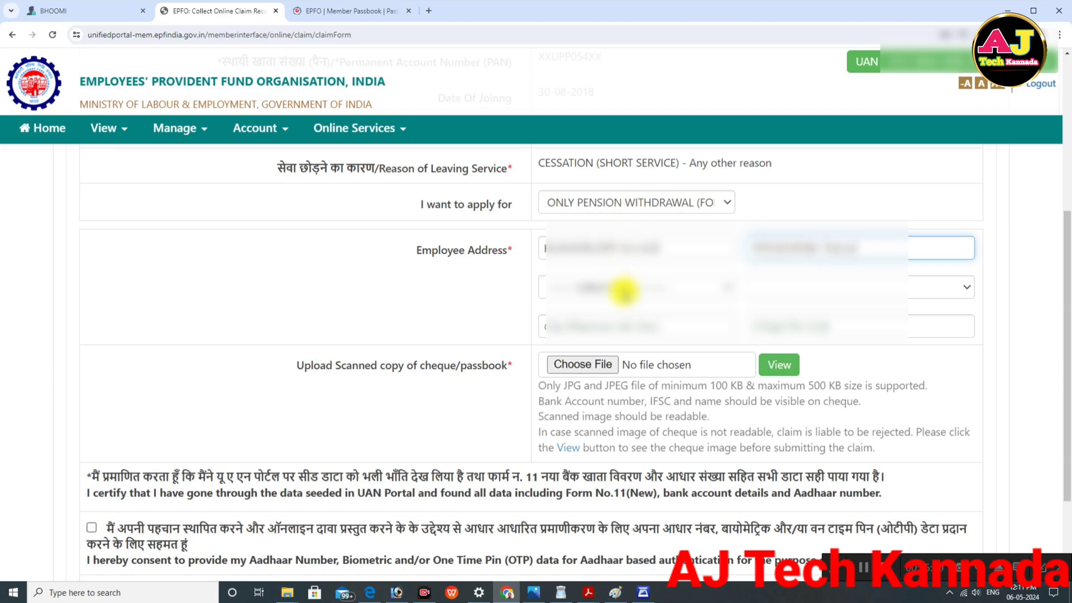
Step: Set the state to KARNATAKA, choose the district, and fill the next address line and pincode
left_click(622, 288)
scroll(621, 399, "down", 2)
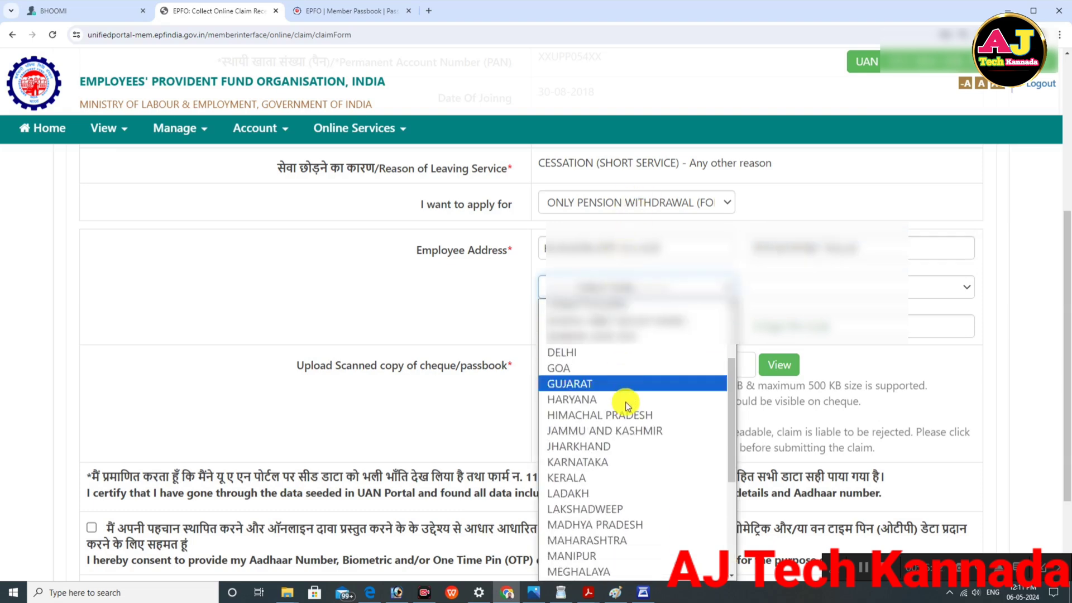
left_click(600, 458)
left_click(796, 289)
scroll(802, 395, "down", 3)
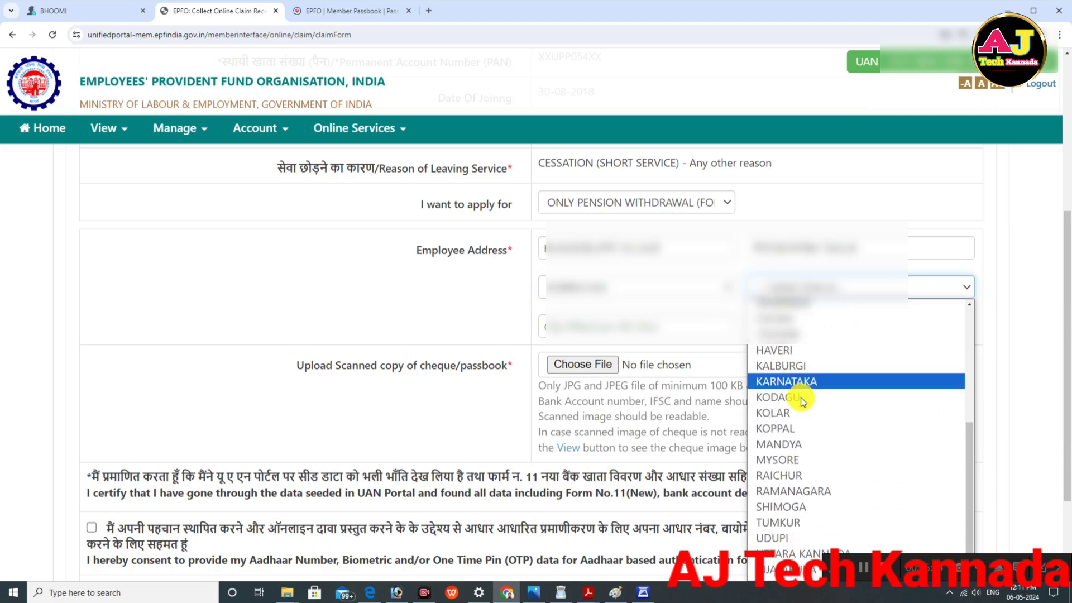
left_click(794, 461)
left_click(621, 327)
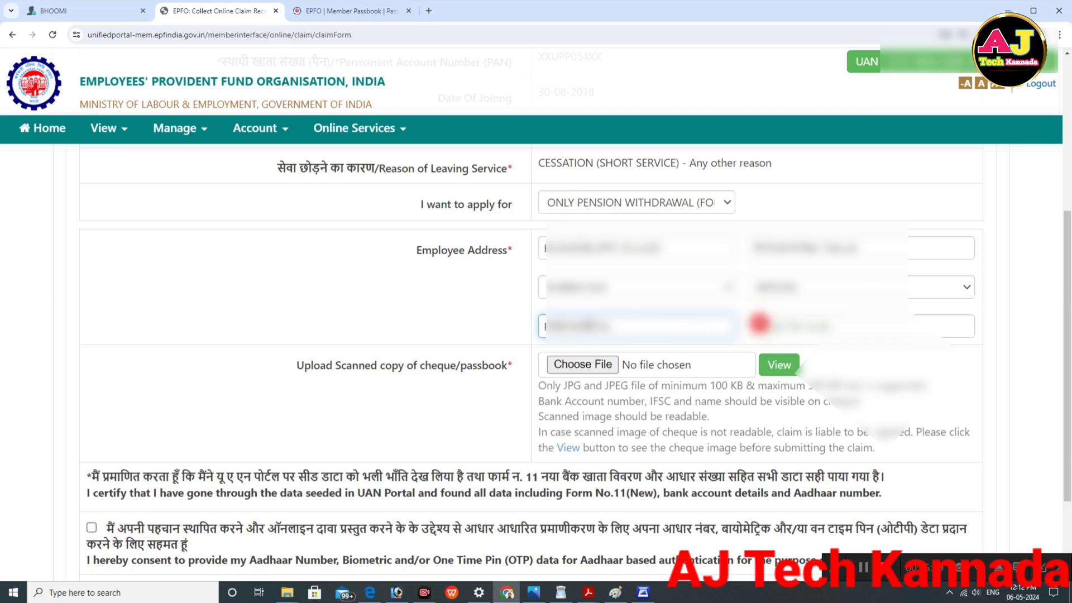
left_click(756, 325)
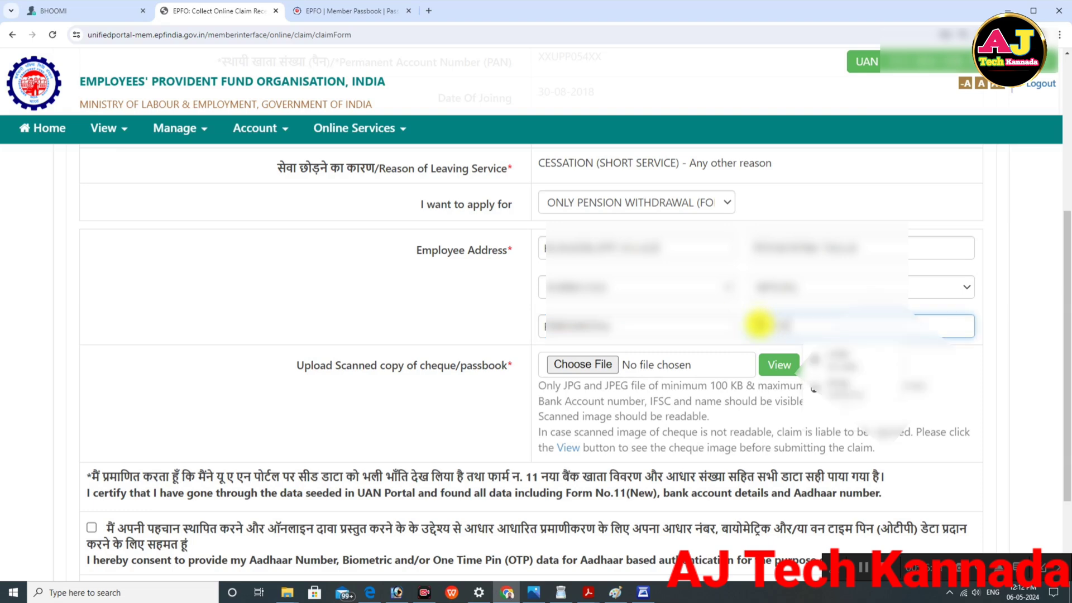
left_click(604, 367)
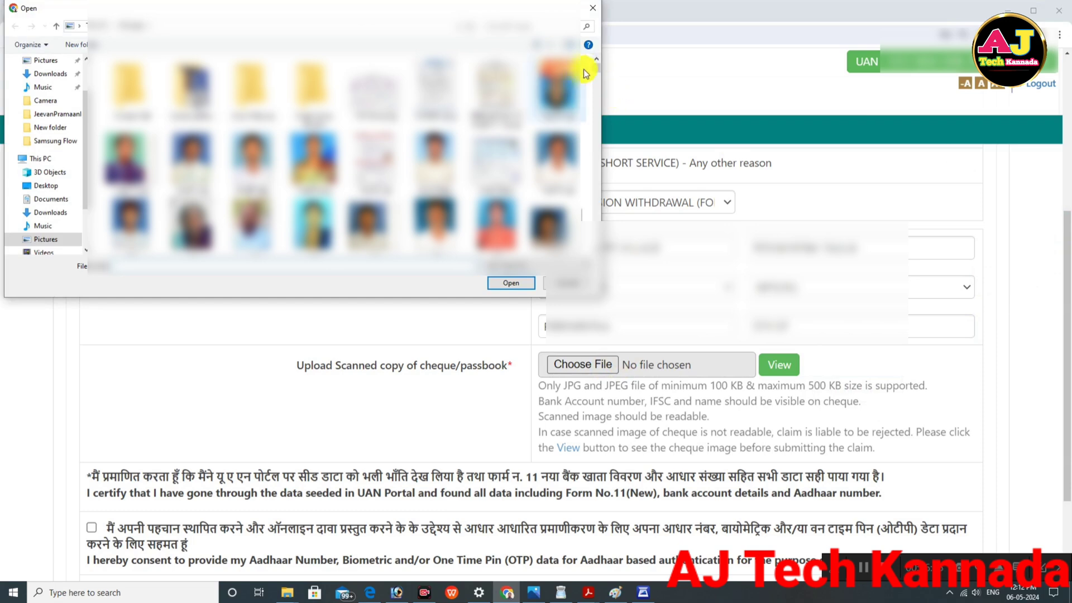
Step: Attach img207 (2).jpg as the cheque image
left_click_drag(593, 67, 589, 76)
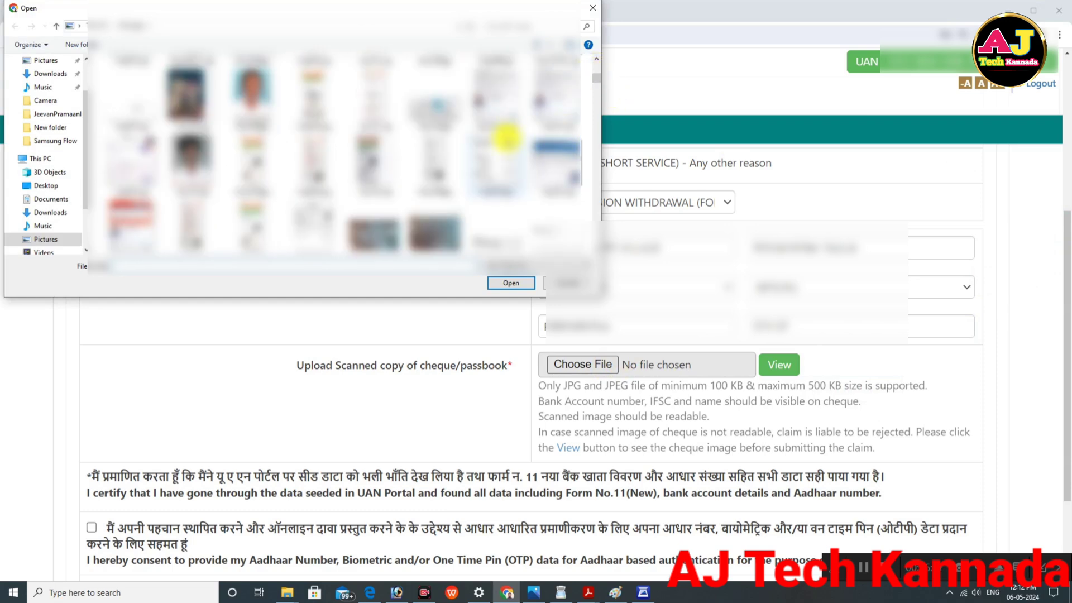
double_click(555, 223)
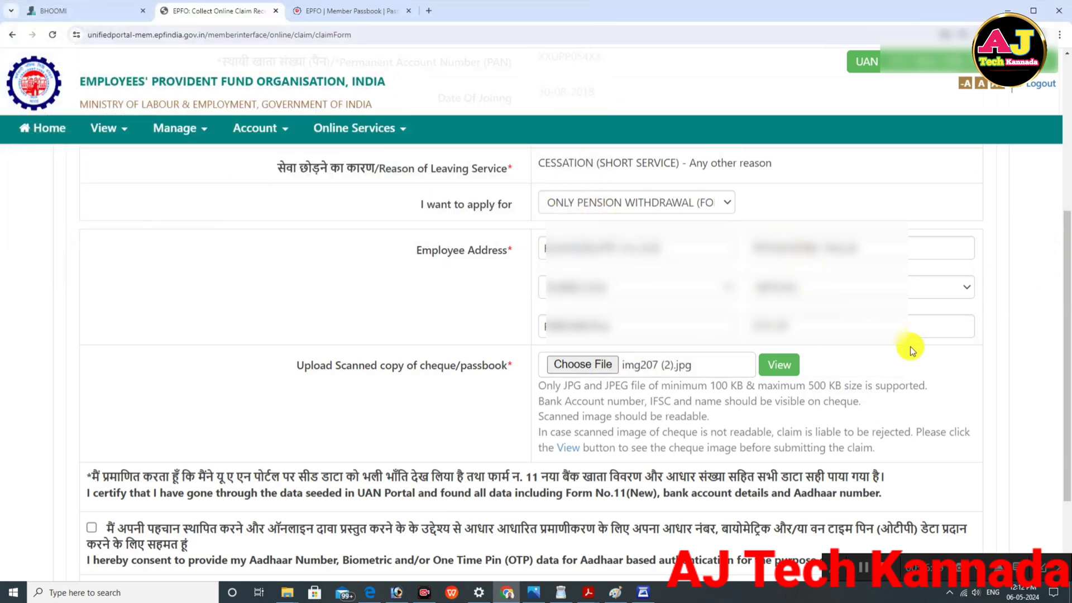
scroll(637, 371, "down", 3)
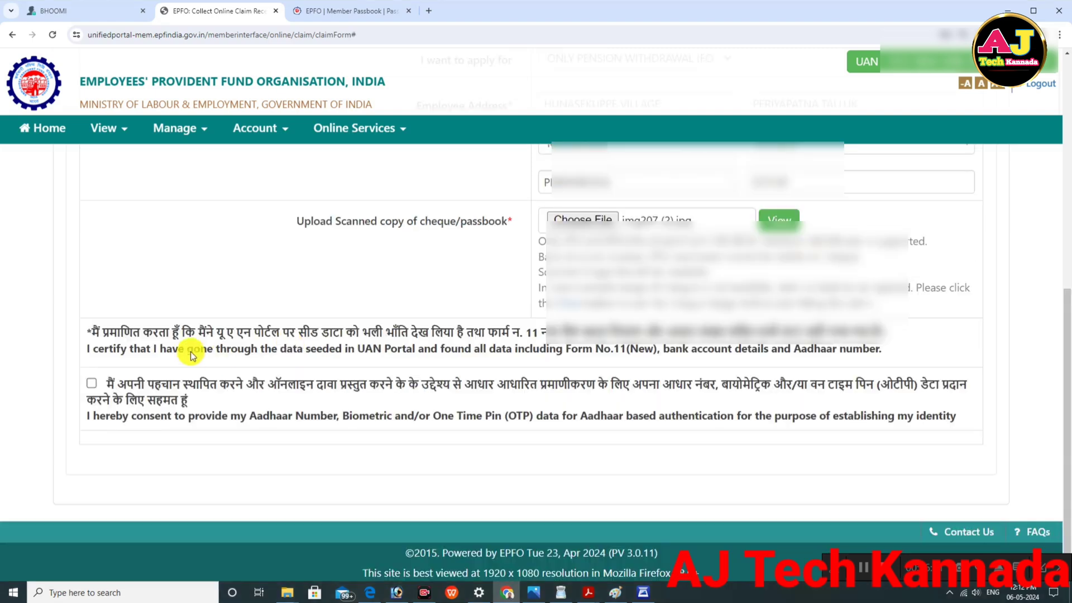
Step: Give Aadhaar consent, request the OTP on the registered mobile, and enter it
left_click(92, 385)
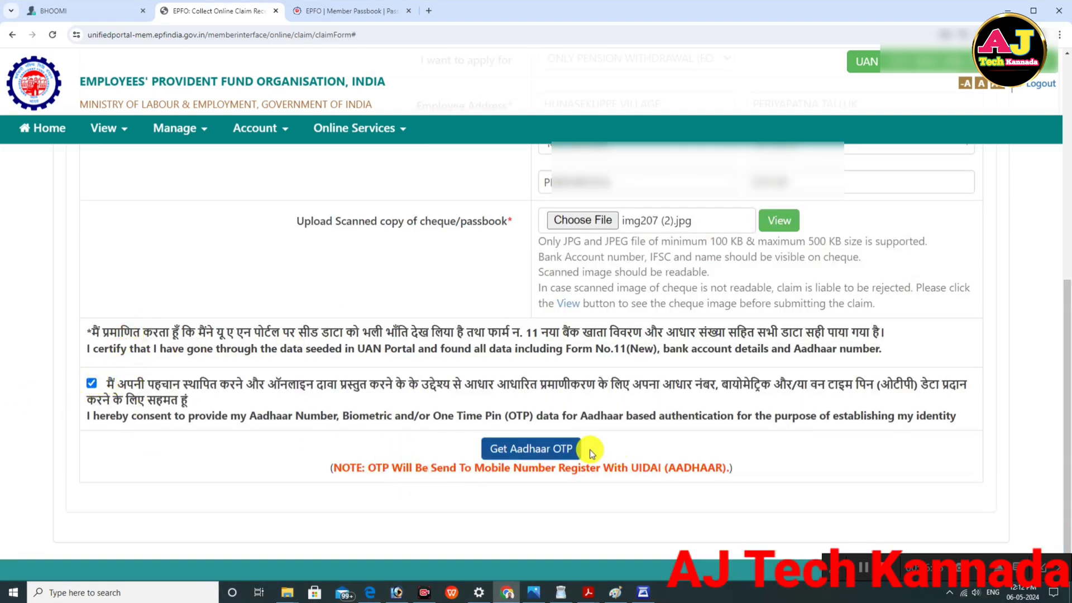
left_click(532, 449)
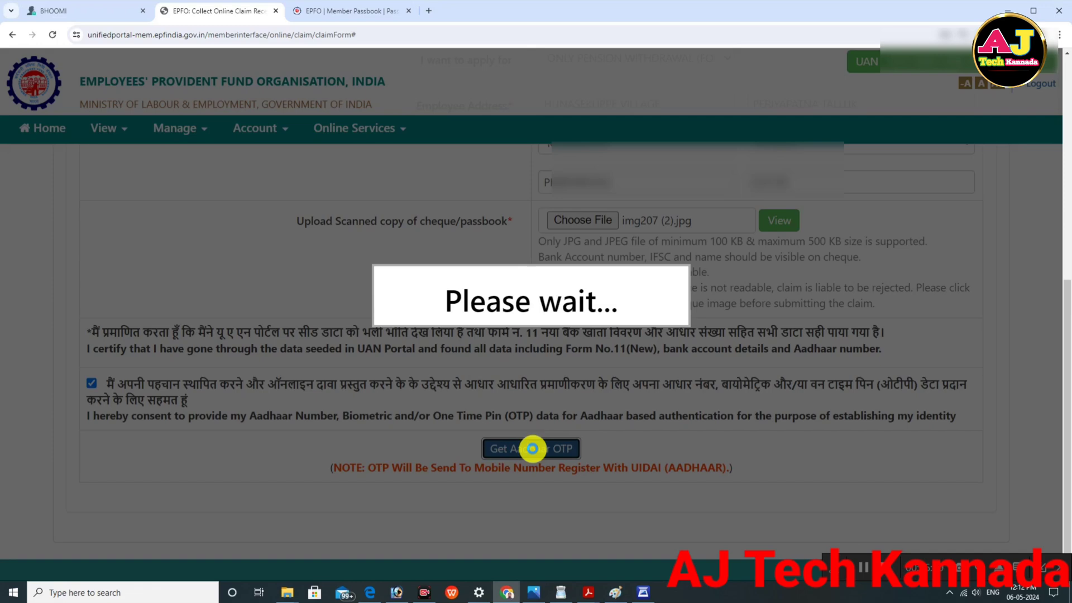
scroll(583, 391, "down", 3)
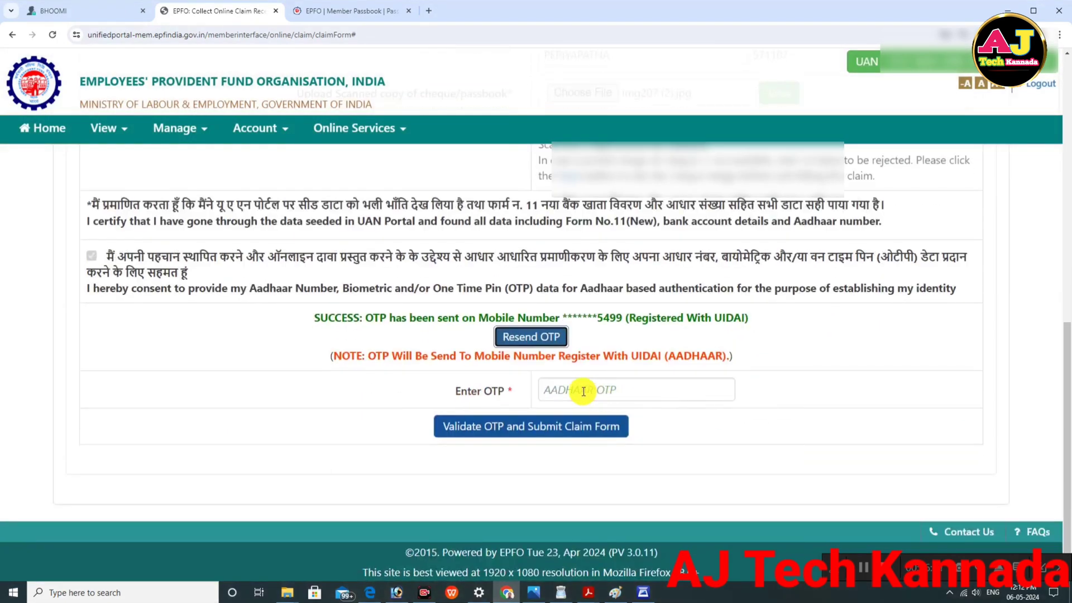
left_click(567, 389)
type("••")
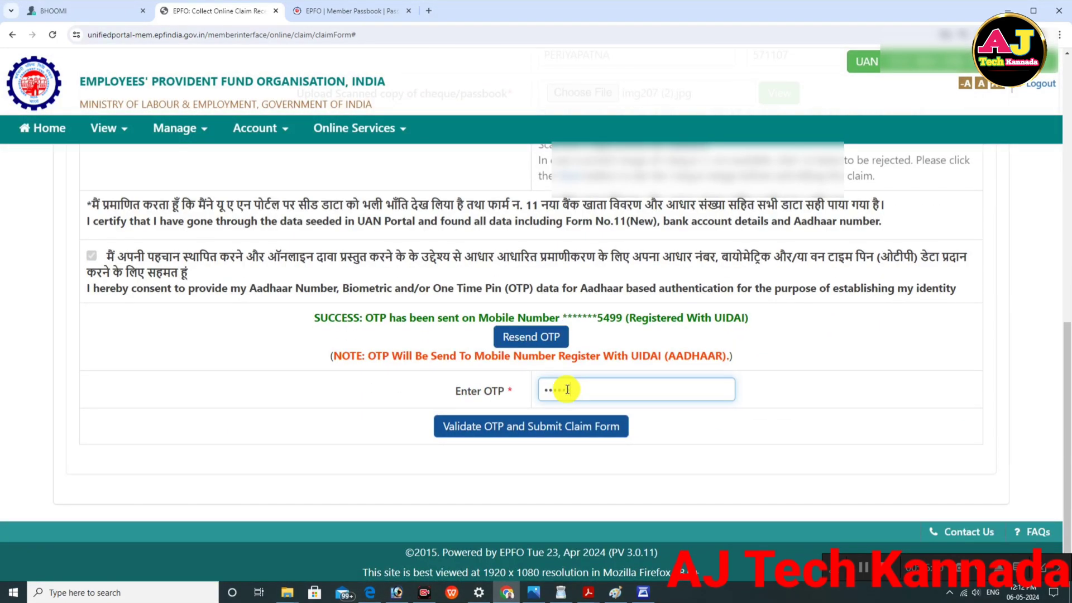
type("••••")
Step: Validate the OTP and submit the pension withdrawal claim, checking the success message
left_click(522, 423)
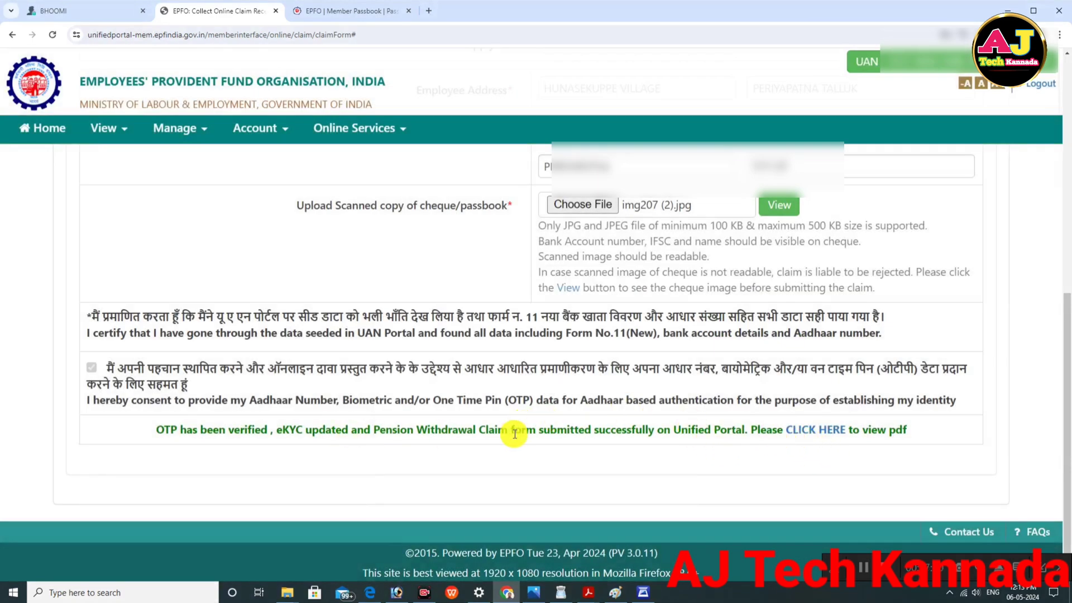
left_click_drag(364, 430, 921, 448)
left_click(922, 447)
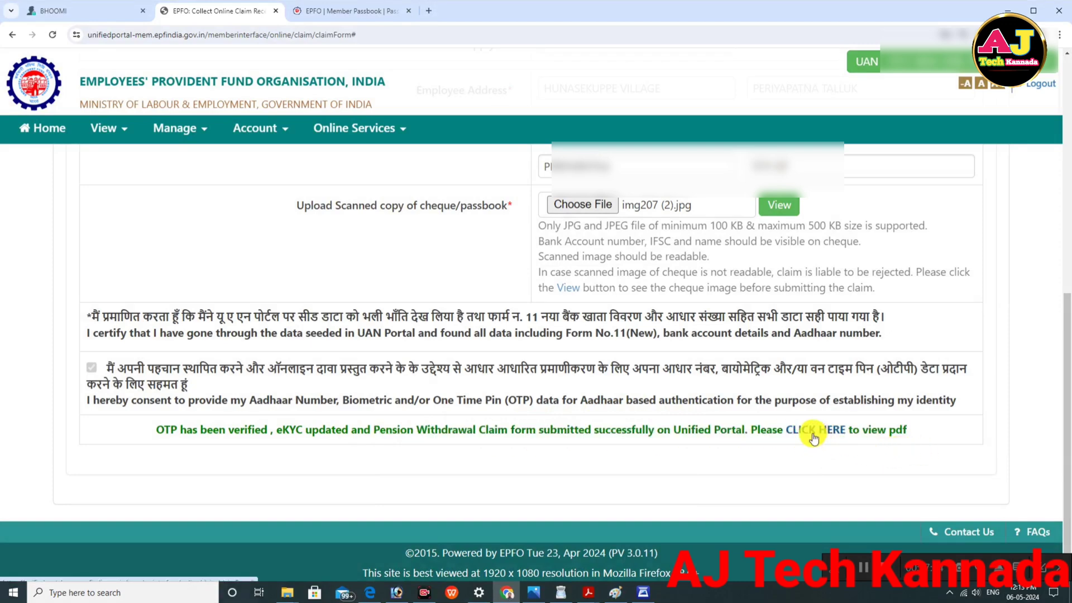
Step: View the claim PDF and its print preview with Ctrl+P, then close both
left_click(813, 431)
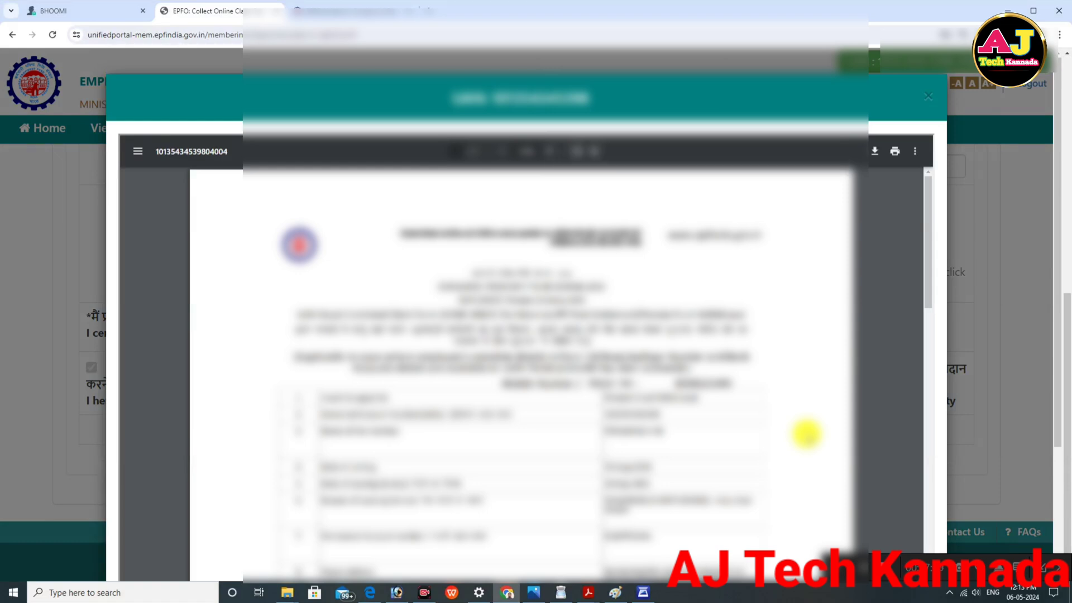
key("ctrl+p")
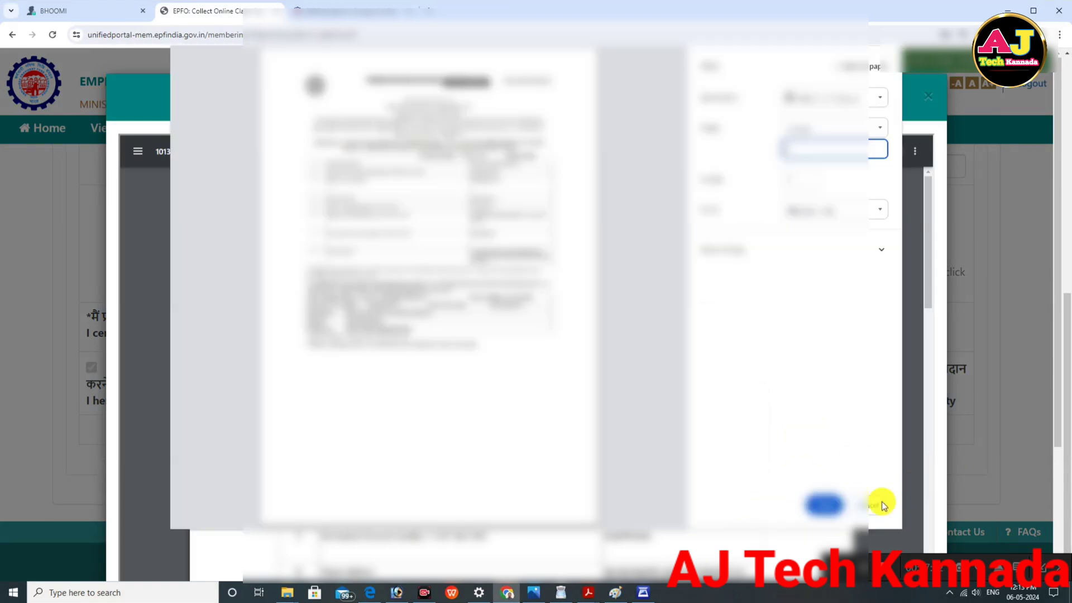
left_click(826, 505)
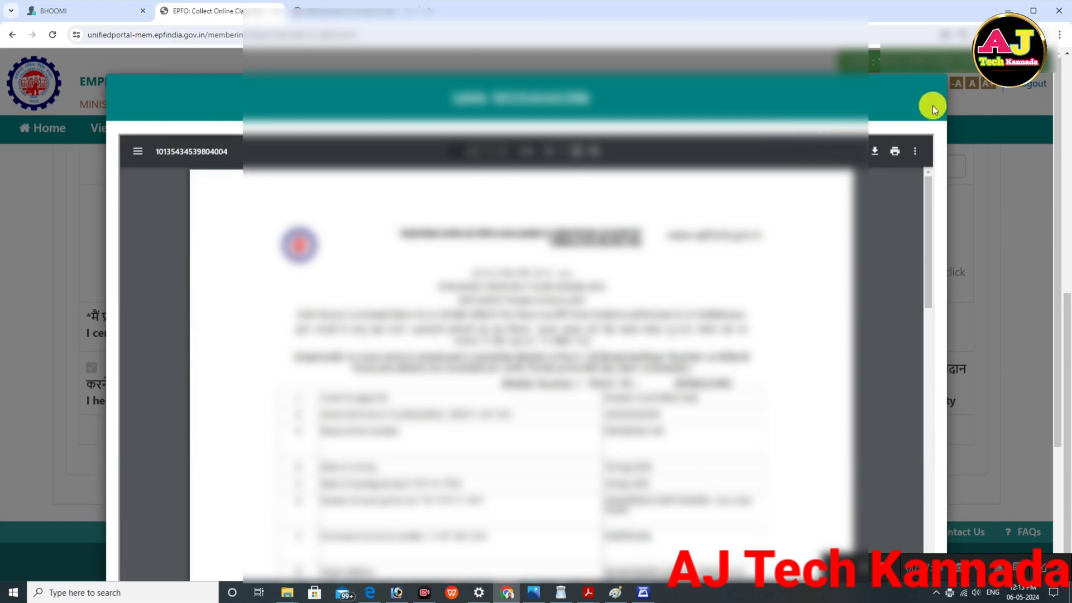
left_click(929, 101)
scroll(569, 247, "up", 8)
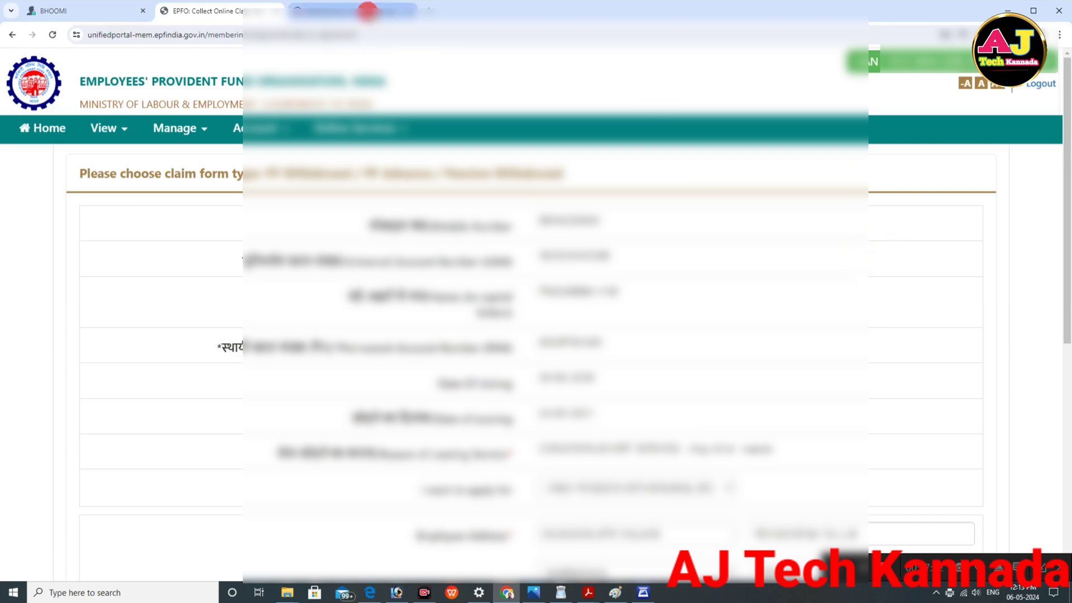
left_click(364, 10)
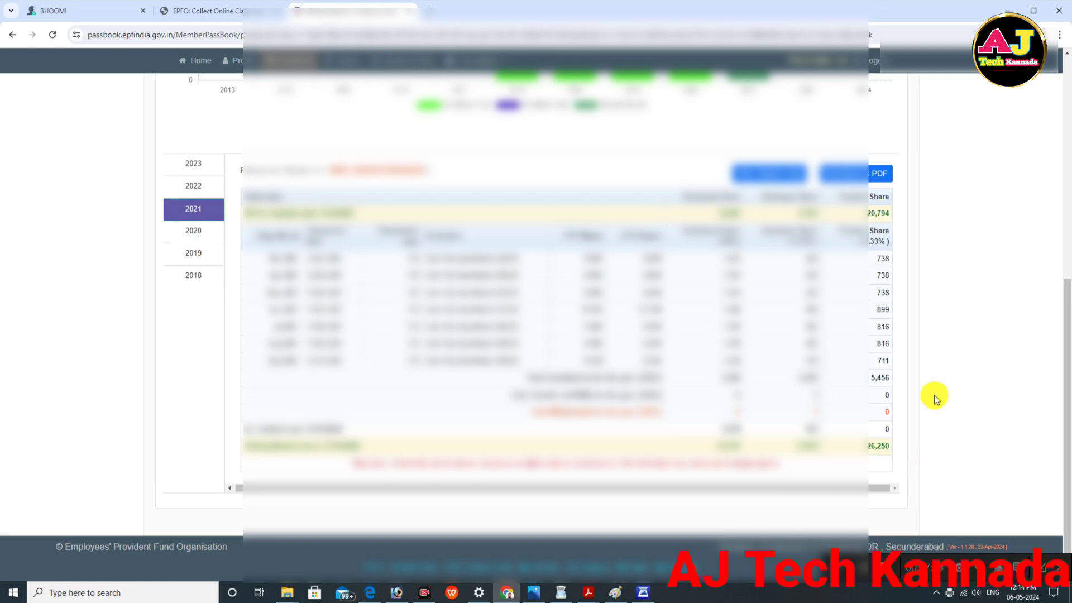
scroll(845, 406, "up", 4)
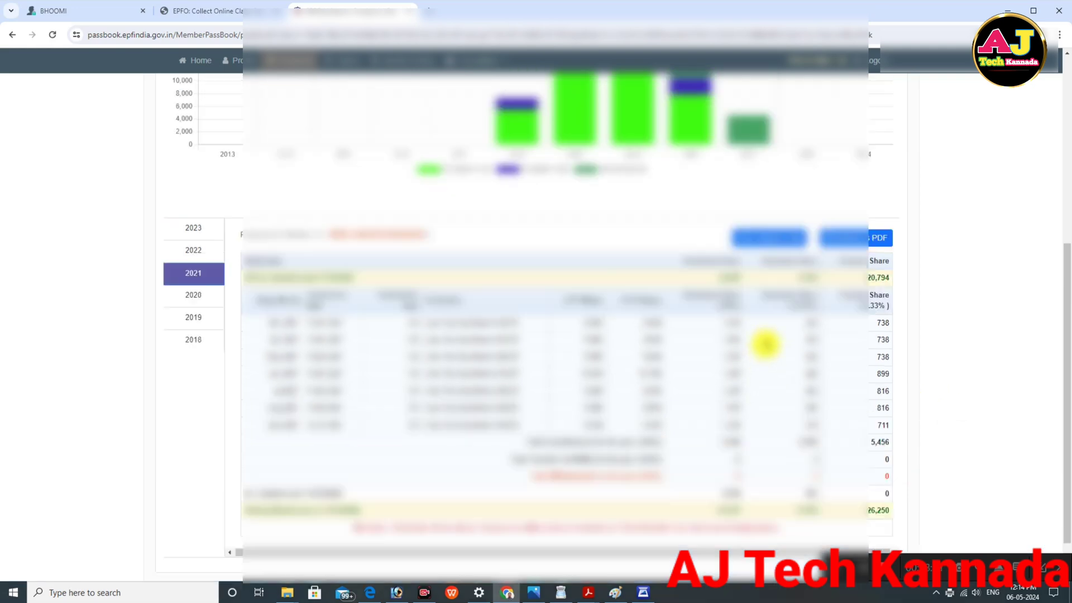
scroll(910, 340, "up", 3)
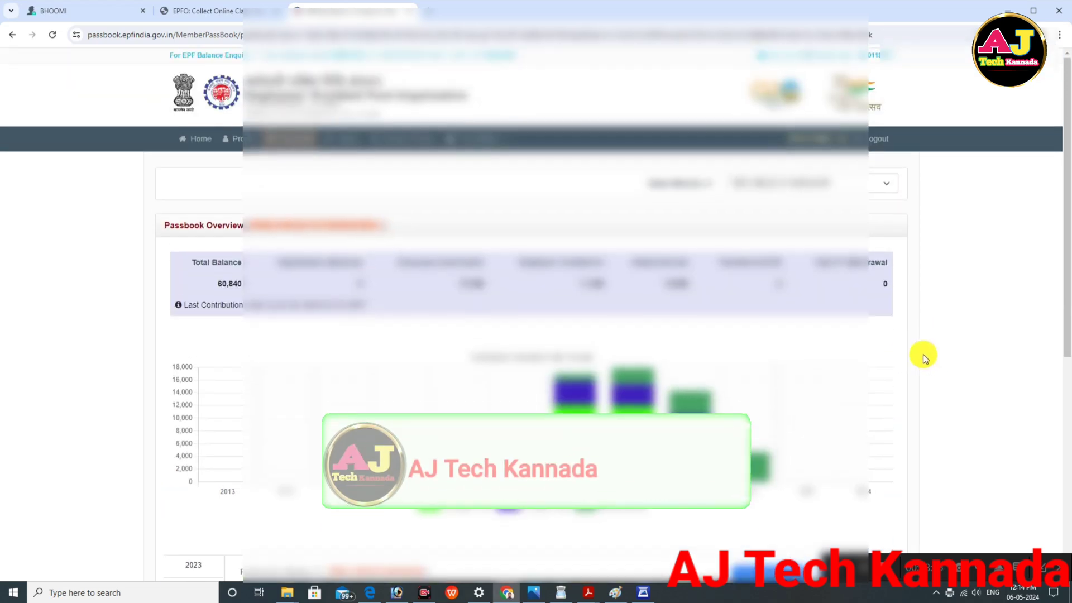
scroll(925, 350, "down", 5)
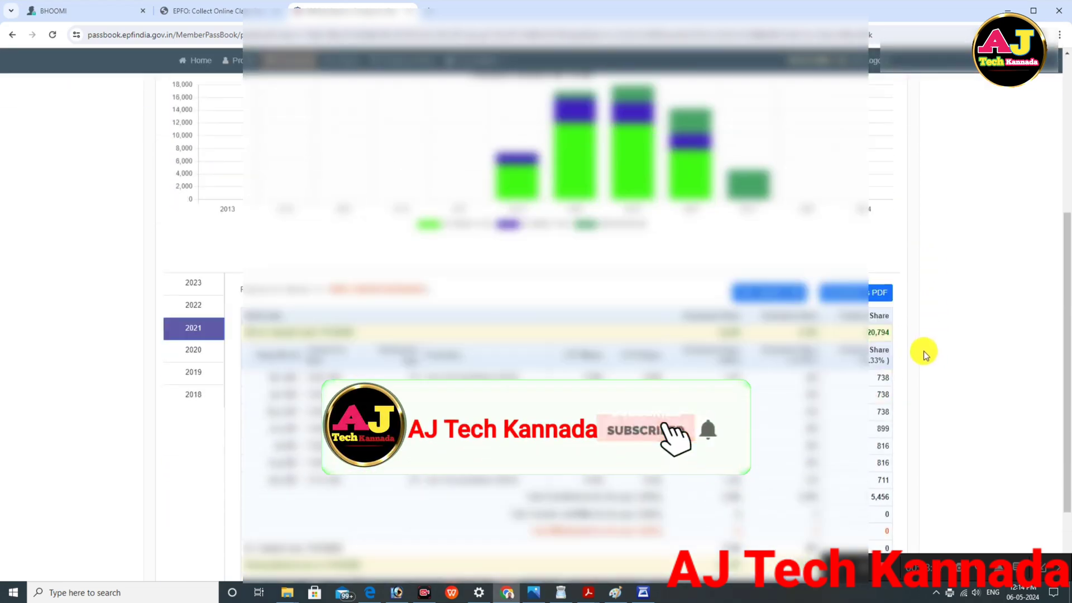
scroll(924, 350, "down", 2)
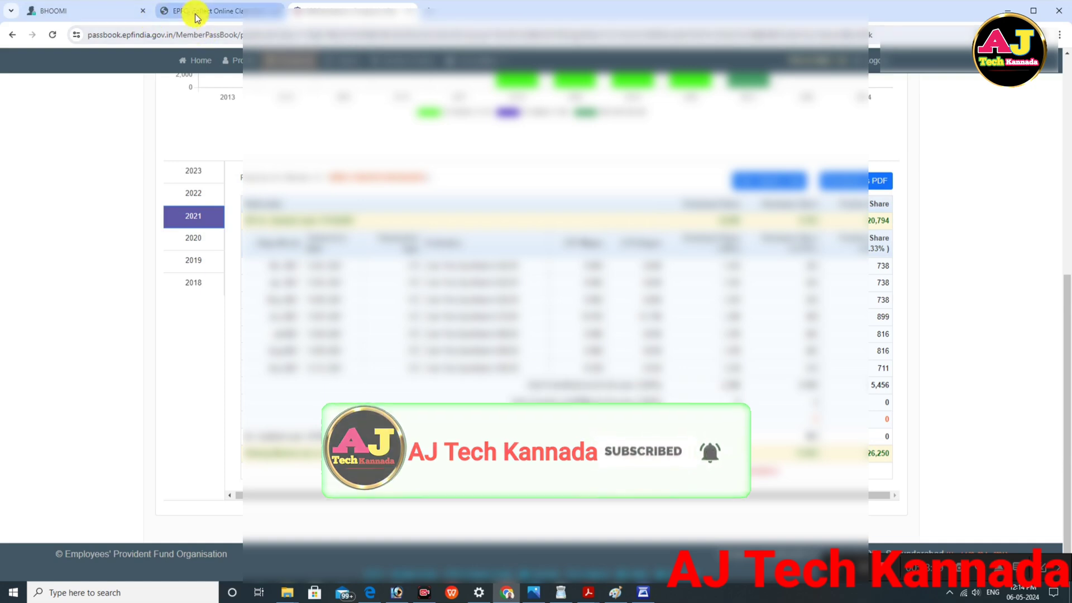
left_click(163, 12)
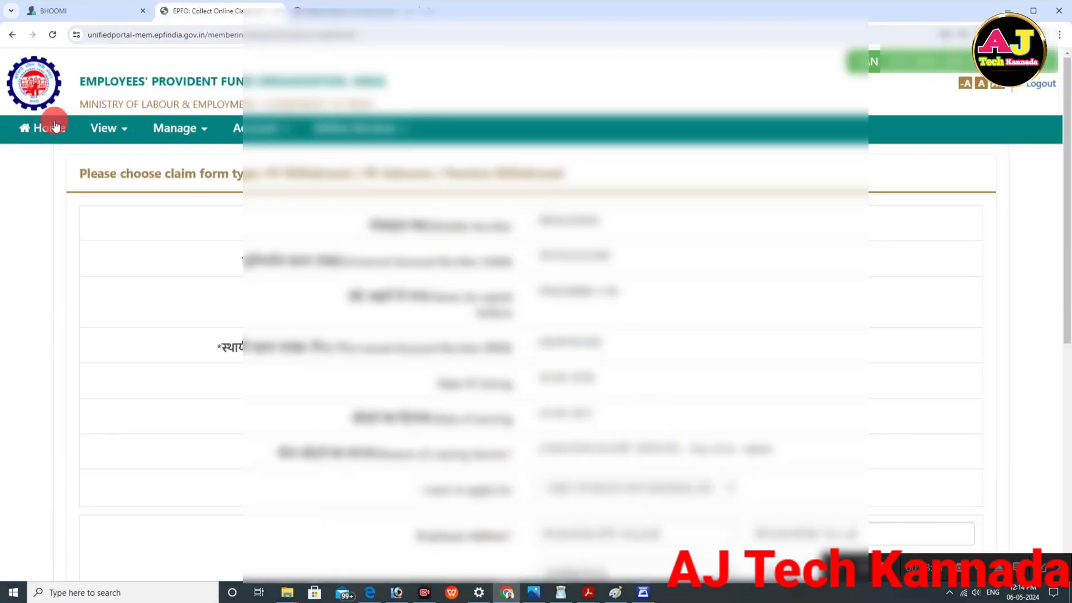